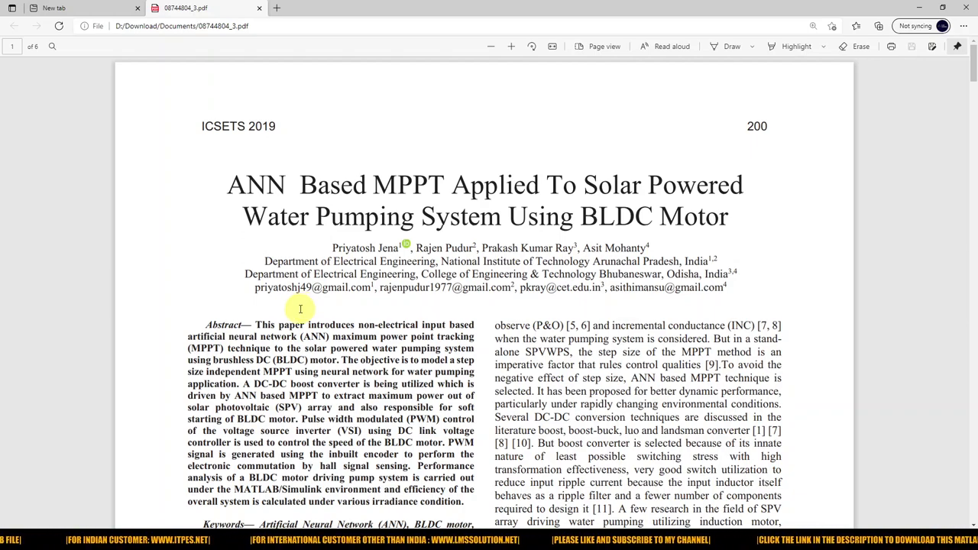
- In the paper's Fig.1, underline PV Array, Boost Converter and Three Phase VSI with the screen pen, and outline the BLDC motor and pump
{"action": "scroll", "coordinate": [394, 318], "scroll_direction": "down", "scroll_amount": 7}
{"action": "scroll", "coordinate": [397, 317], "scroll_direction": "down", "scroll_amount": 6}
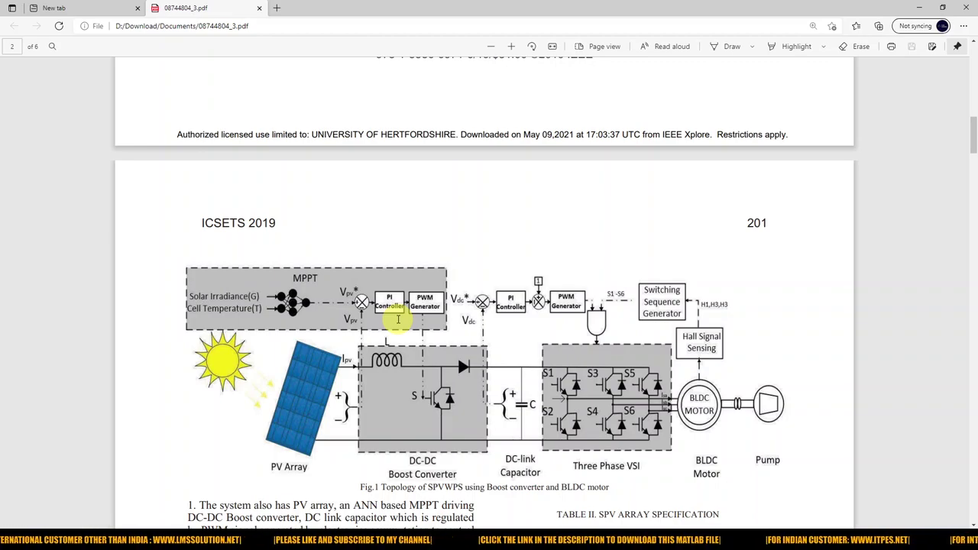
{"action": "key", "text": "F11"}
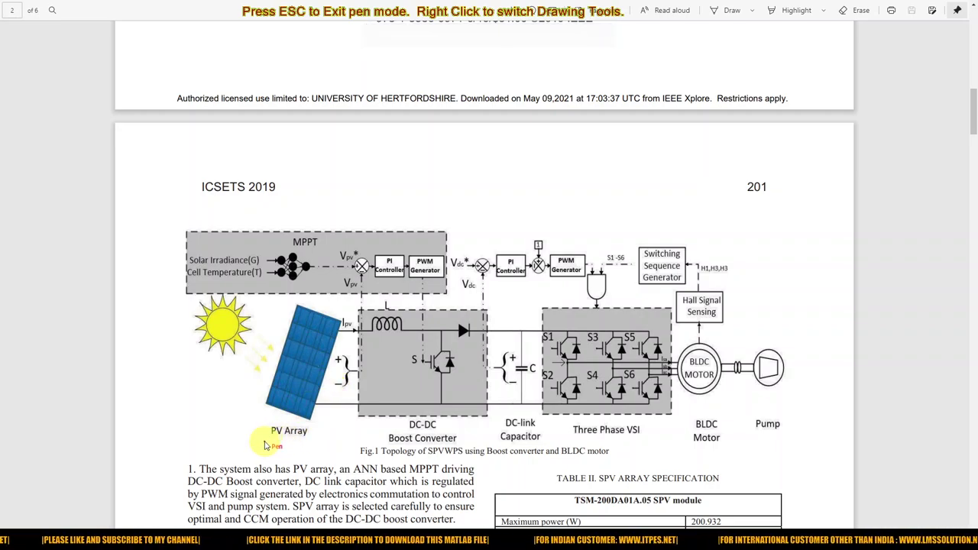
{"action": "left_click_drag", "start_coordinate": [260, 439], "coordinate": [308, 439]}
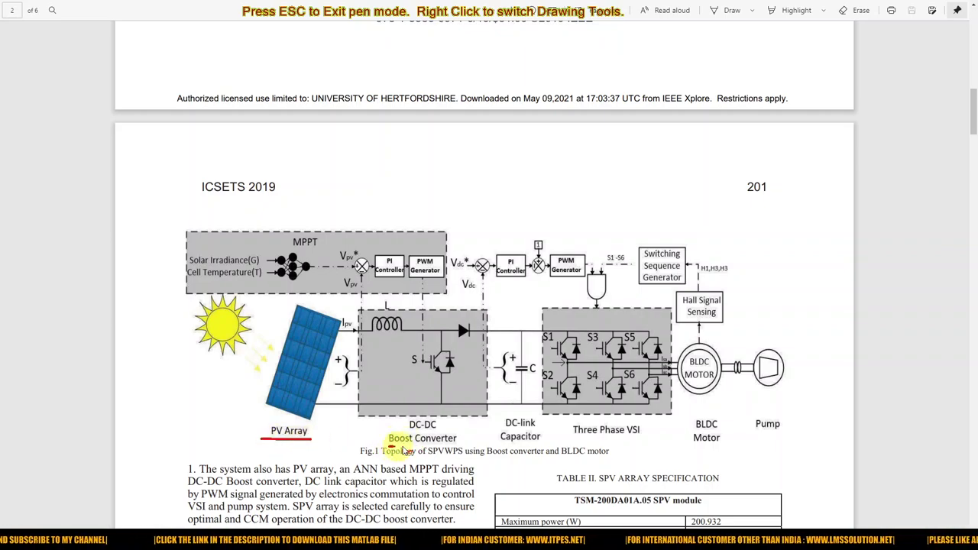
{"action": "left_click_drag", "start_coordinate": [388, 443], "coordinate": [457, 444]}
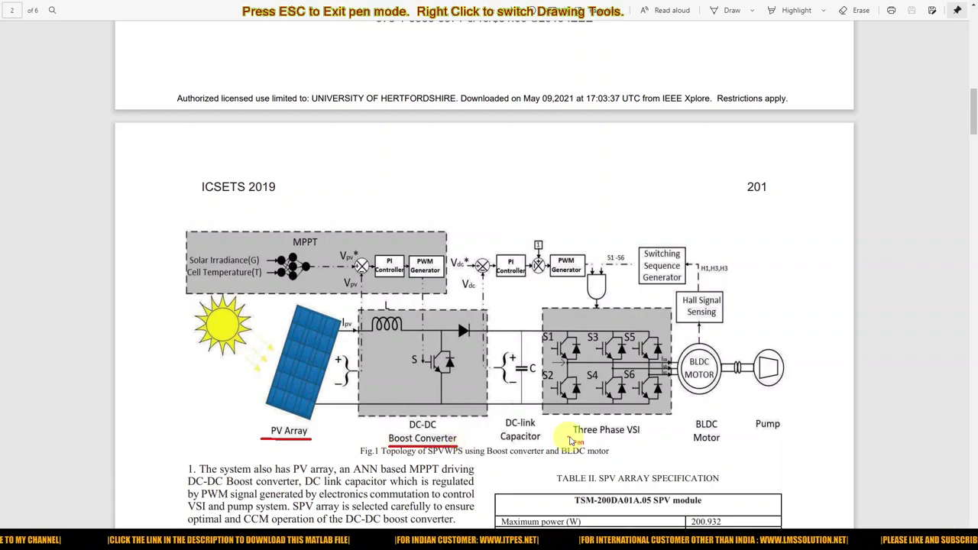
{"action": "left_click_drag", "start_coordinate": [573, 443], "coordinate": [645, 444]}
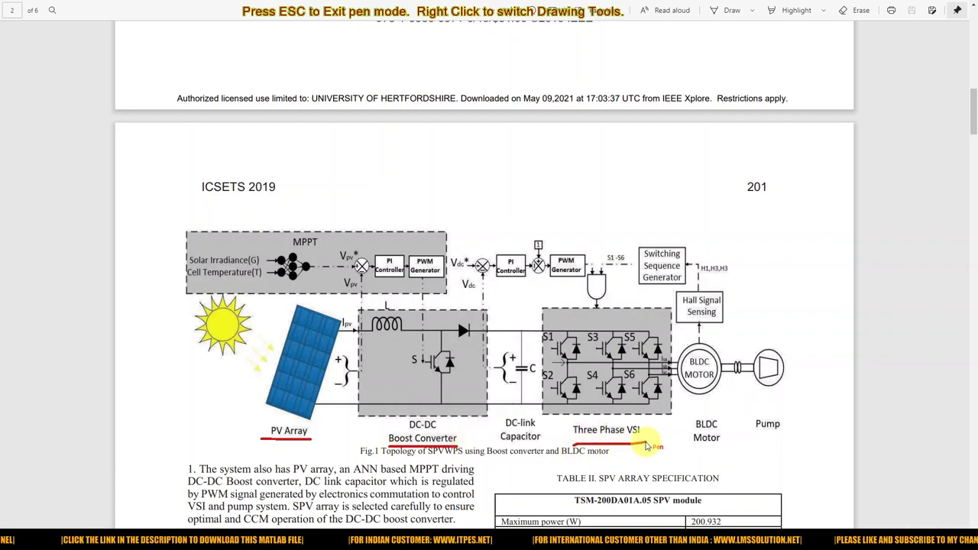
{"action": "mouse_move", "coordinate": [680, 449]}
{"action": "left_mouse_down"}
{"action": "mouse_move", "coordinate": [795, 442]}
{"action": "mouse_move", "coordinate": [783, 329]}
{"action": "mouse_move", "coordinate": [678, 331]}
{"action": "mouse_move", "coordinate": [669, 362]}
{"action": "mouse_move", "coordinate": [679, 449]}
{"action": "left_mouse_up"}
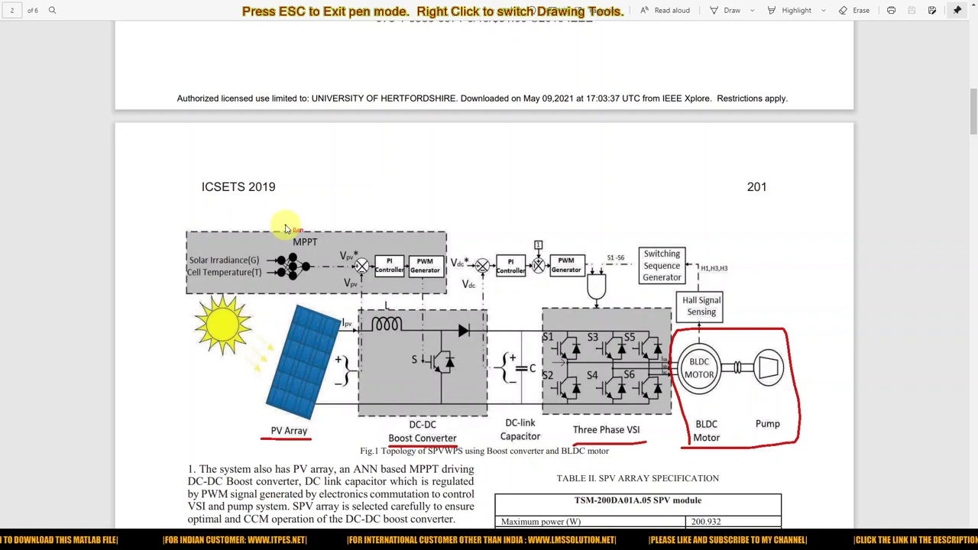
- Draw pen arrows at the MPPT neural network, its output, the PI controller, the PWM generator, the boost switch and the PV array
{"action": "mouse_move", "coordinate": [287, 215]}
{"action": "left_mouse_down"}
{"action": "mouse_move", "coordinate": [284, 248]}
{"action": "mouse_move", "coordinate": [294, 240]}
{"action": "left_mouse_up"}
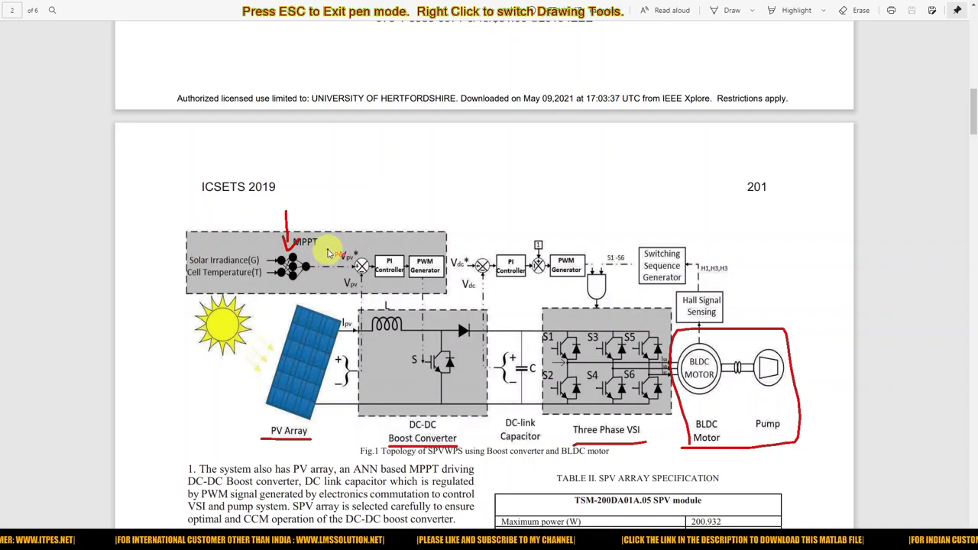
{"action": "mouse_move", "coordinate": [327, 249]}
{"action": "left_mouse_down"}
{"action": "mouse_move", "coordinate": [327, 267]}
{"action": "mouse_move", "coordinate": [332, 259]}
{"action": "left_mouse_up"}
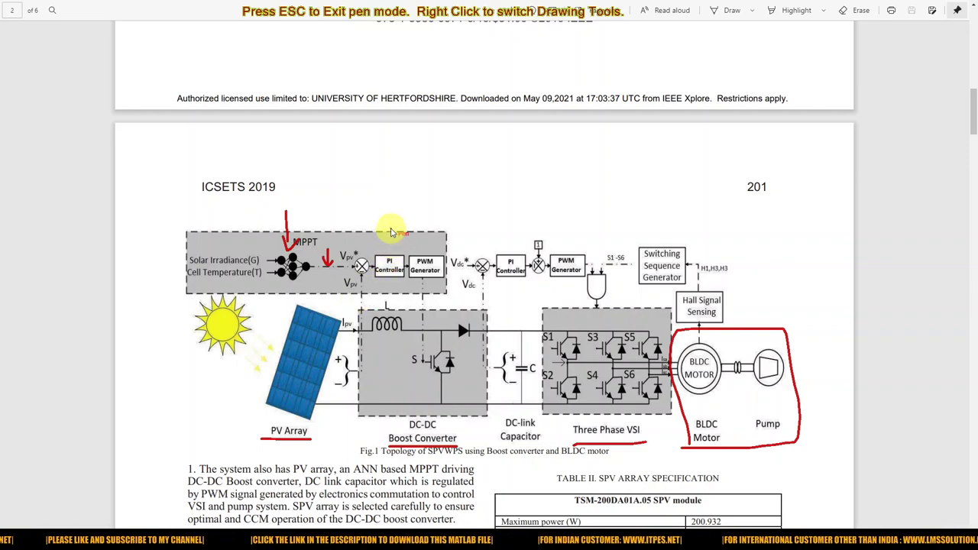
{"action": "mouse_move", "coordinate": [391, 226]}
{"action": "left_mouse_down"}
{"action": "mouse_move", "coordinate": [390, 257]}
{"action": "mouse_move", "coordinate": [395, 247]}
{"action": "left_mouse_up"}
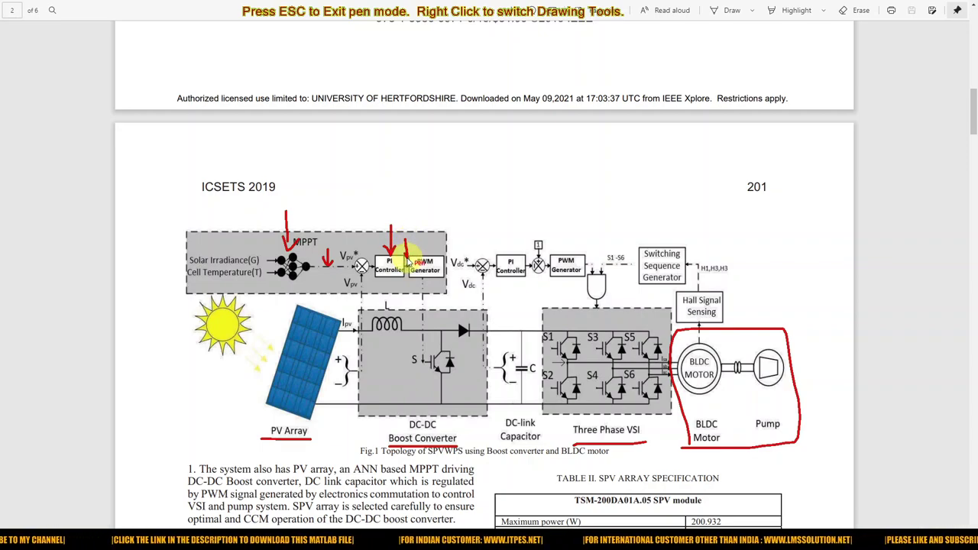
{"action": "mouse_move", "coordinate": [430, 238]}
{"action": "left_mouse_down"}
{"action": "mouse_move", "coordinate": [431, 263]}
{"action": "mouse_move", "coordinate": [434, 256]}
{"action": "left_mouse_up"}
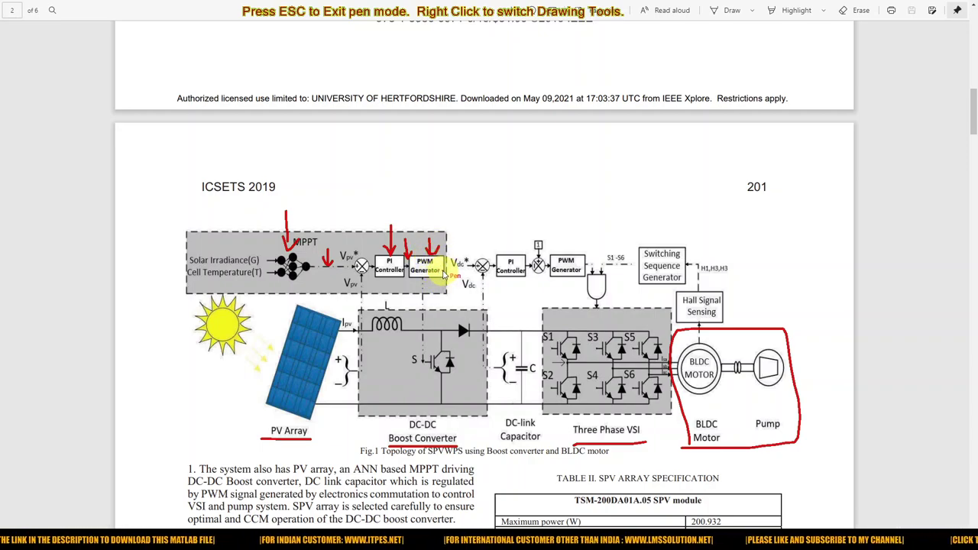
{"action": "mouse_move", "coordinate": [413, 313]}
{"action": "left_mouse_down"}
{"action": "mouse_move", "coordinate": [413, 348]}
{"action": "mouse_move", "coordinate": [428, 350]}
{"action": "left_mouse_up"}
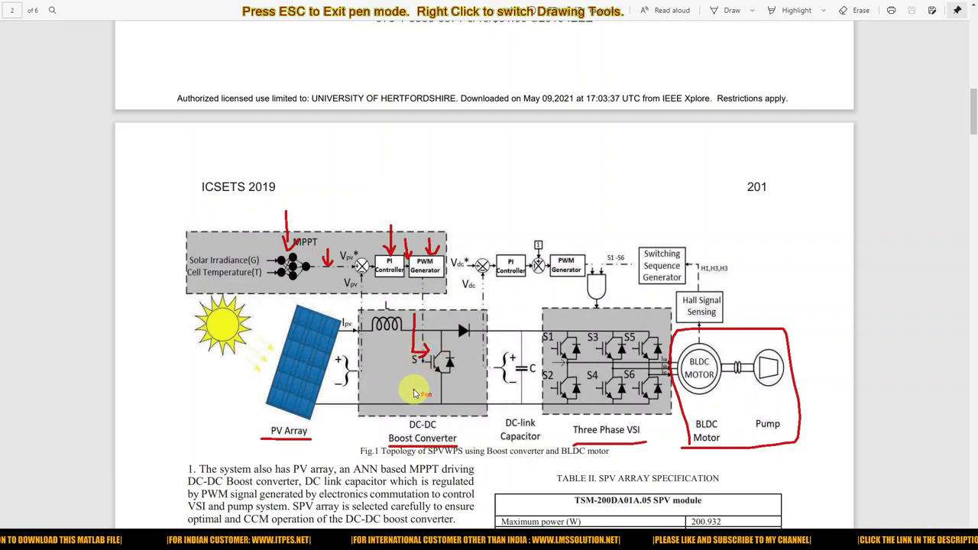
{"action": "left_click_drag", "start_coordinate": [340, 297], "coordinate": [335, 317]}
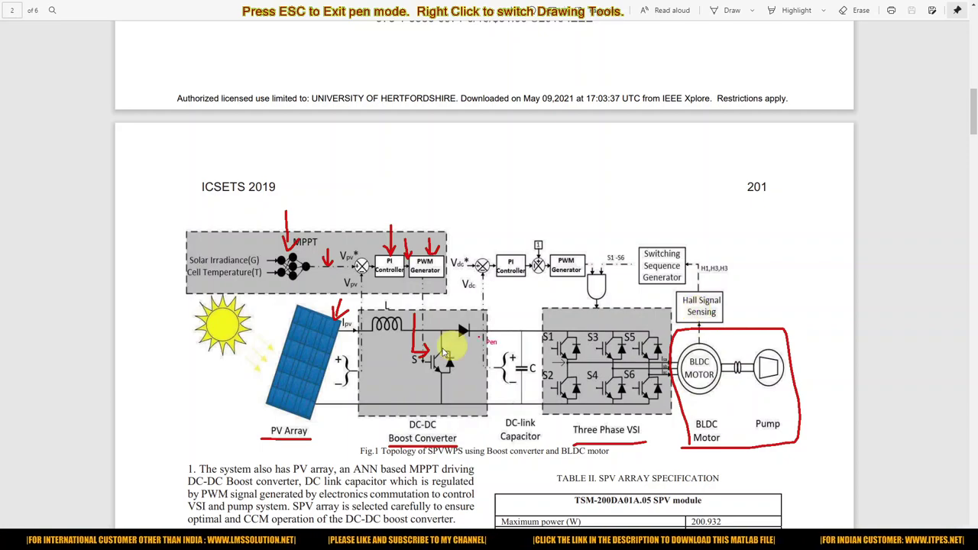
- Mark the DC-link voltage control path through the PI controller, PWM generator and AND gate to the VSI and motor, and clear the pen marks
{"action": "mouse_move", "coordinate": [504, 316]}
{"action": "left_mouse_down"}
{"action": "mouse_move", "coordinate": [504, 343]}
{"action": "mouse_move", "coordinate": [509, 334]}
{"action": "left_mouse_up"}
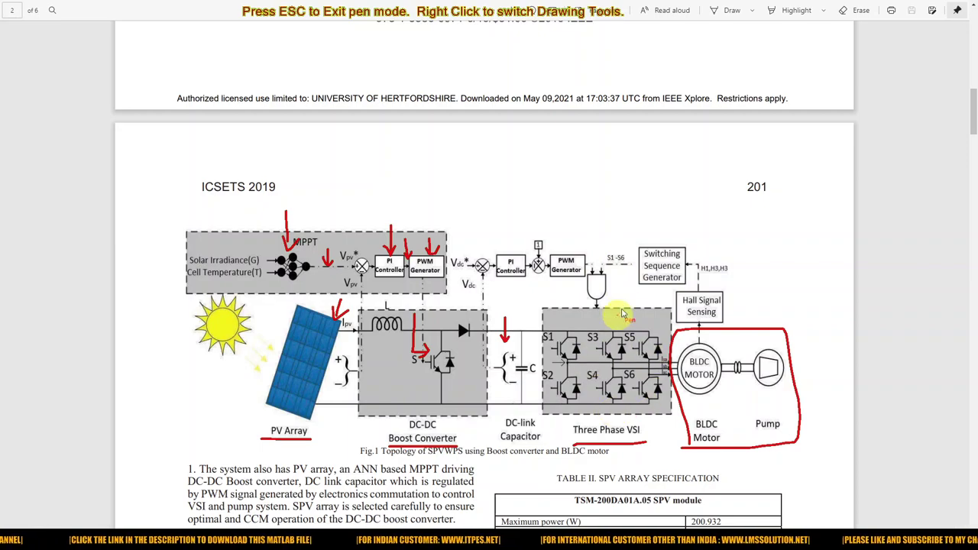
{"action": "left_click_drag", "start_coordinate": [631, 258], "coordinate": [611, 263]}
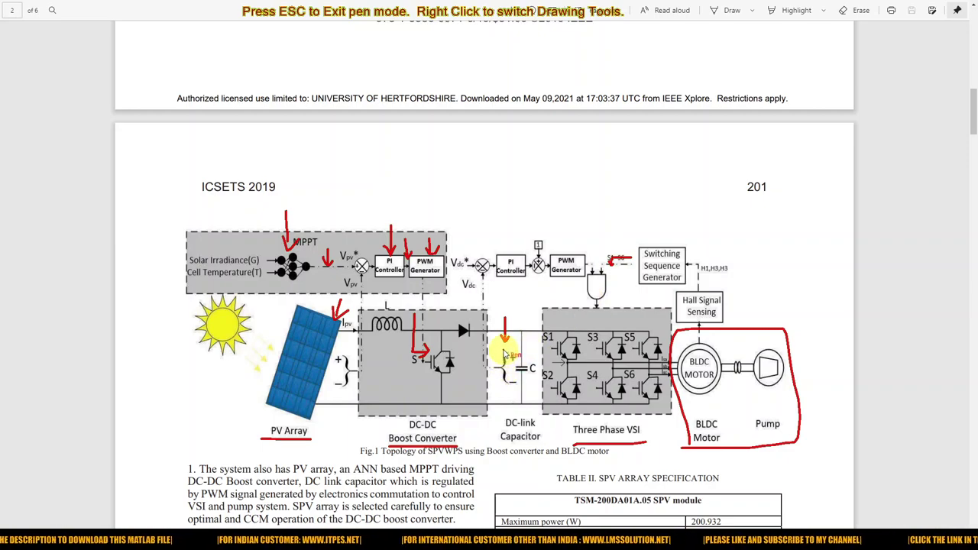
{"action": "mouse_move", "coordinate": [493, 357]}
{"action": "left_mouse_down"}
{"action": "mouse_move", "coordinate": [475, 330]}
{"action": "mouse_move", "coordinate": [481, 284]}
{"action": "mouse_move", "coordinate": [461, 261]}
{"action": "left_mouse_up"}
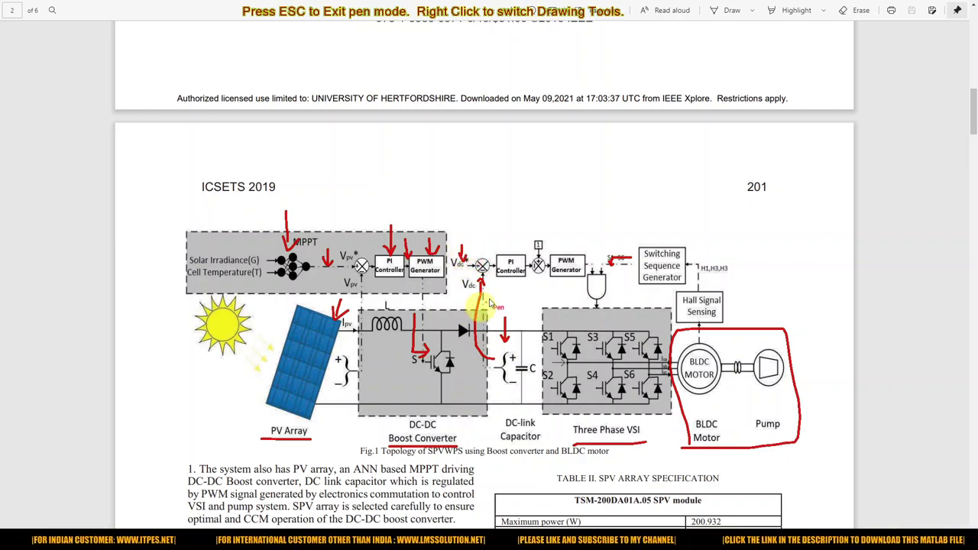
{"action": "mouse_move", "coordinate": [512, 236]}
{"action": "left_mouse_down"}
{"action": "mouse_move", "coordinate": [546, 256]}
{"action": "mouse_move", "coordinate": [540, 280]}
{"action": "mouse_move", "coordinate": [549, 284]}
{"action": "mouse_move", "coordinate": [571, 284]}
{"action": "mouse_move", "coordinate": [588, 256]}
{"action": "mouse_move", "coordinate": [560, 246]}
{"action": "mouse_move", "coordinate": [560, 273]}
{"action": "left_mouse_up"}
{"action": "mouse_move", "coordinate": [593, 243]}
{"action": "left_mouse_down"}
{"action": "mouse_move", "coordinate": [606, 277]}
{"action": "mouse_move", "coordinate": [634, 275]}
{"action": "mouse_move", "coordinate": [600, 279]}
{"action": "left_mouse_up"}
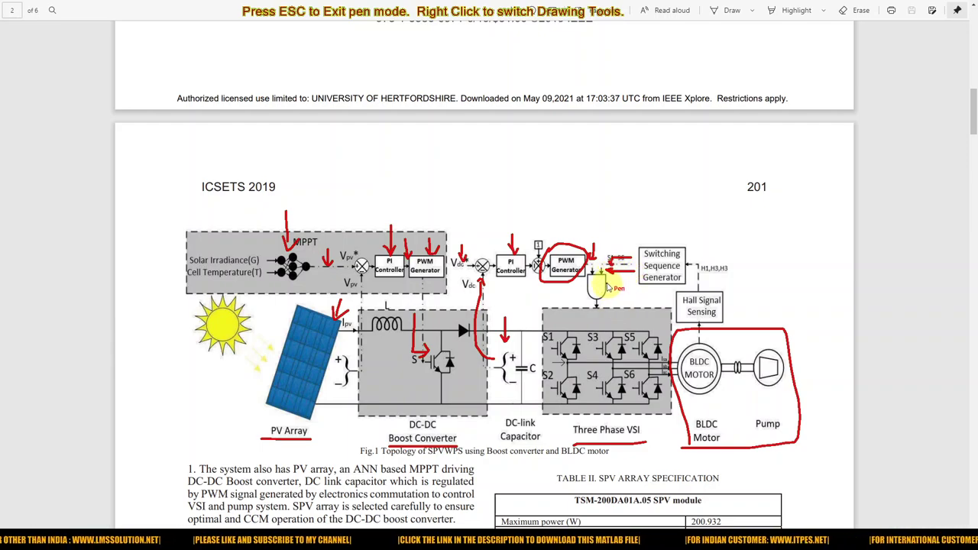
{"action": "mouse_move", "coordinate": [588, 272]}
{"action": "left_mouse_down"}
{"action": "mouse_move", "coordinate": [581, 304]}
{"action": "mouse_move", "coordinate": [595, 303]}
{"action": "mouse_move", "coordinate": [612, 290]}
{"action": "mouse_move", "coordinate": [602, 275]}
{"action": "mouse_move", "coordinate": [591, 274]}
{"action": "mouse_move", "coordinate": [589, 327]}
{"action": "left_mouse_up"}
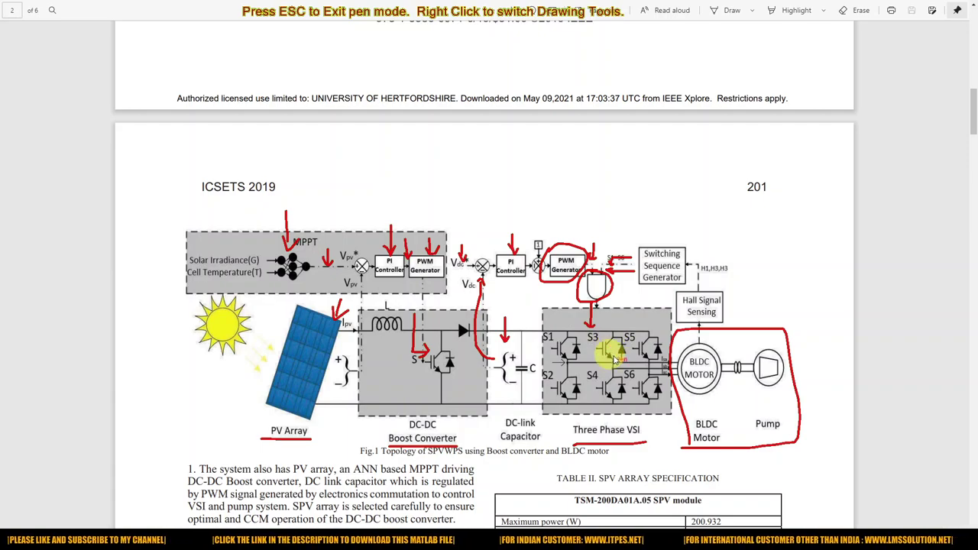
{"action": "left_click_drag", "start_coordinate": [685, 403], "coordinate": [666, 440]}
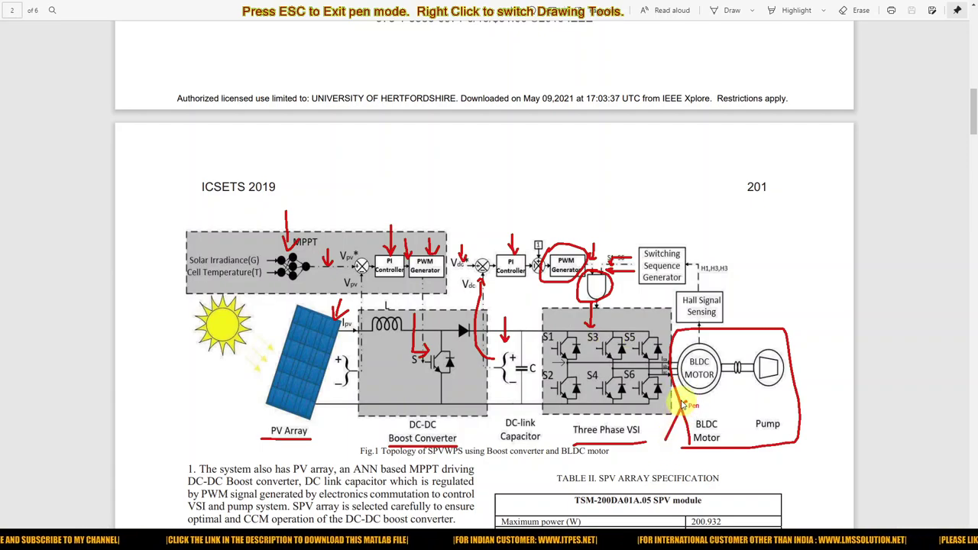
{"action": "left_click_drag", "start_coordinate": [685, 403], "coordinate": [690, 439]}
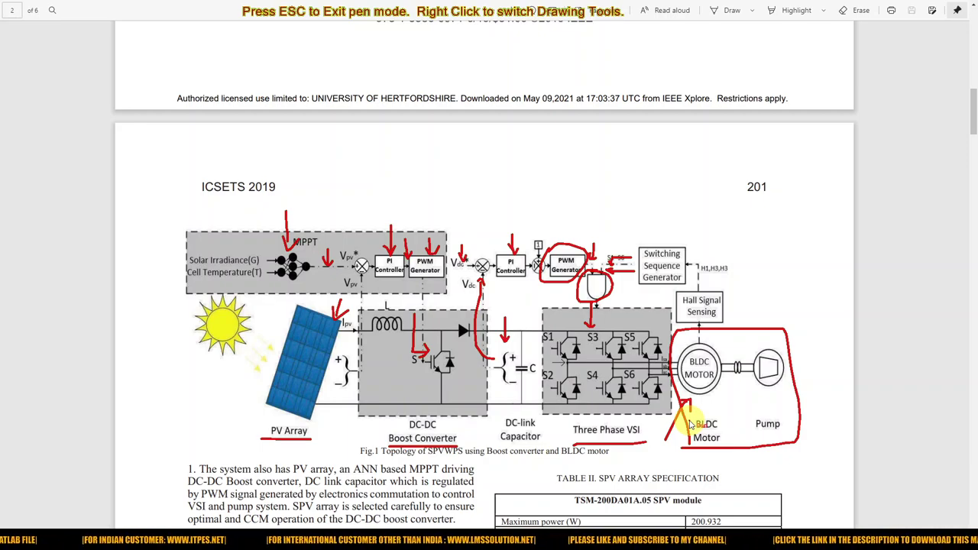
{"action": "key", "text": "Escape"}
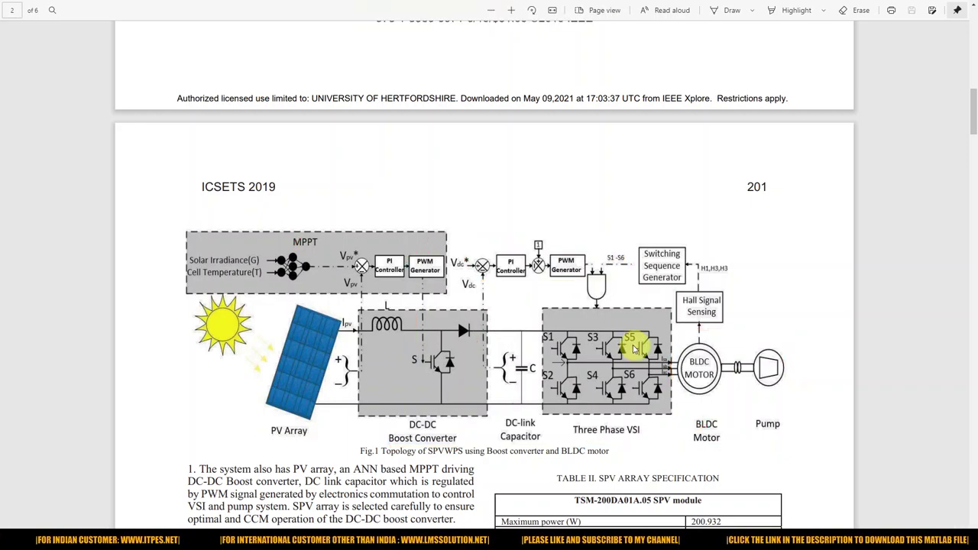
- Switch to the test11 model in Simulink, underline the BLDC motor block with the screen pen, and leave pen mode
{"action": "mouse_move", "coordinate": [386, 525]}
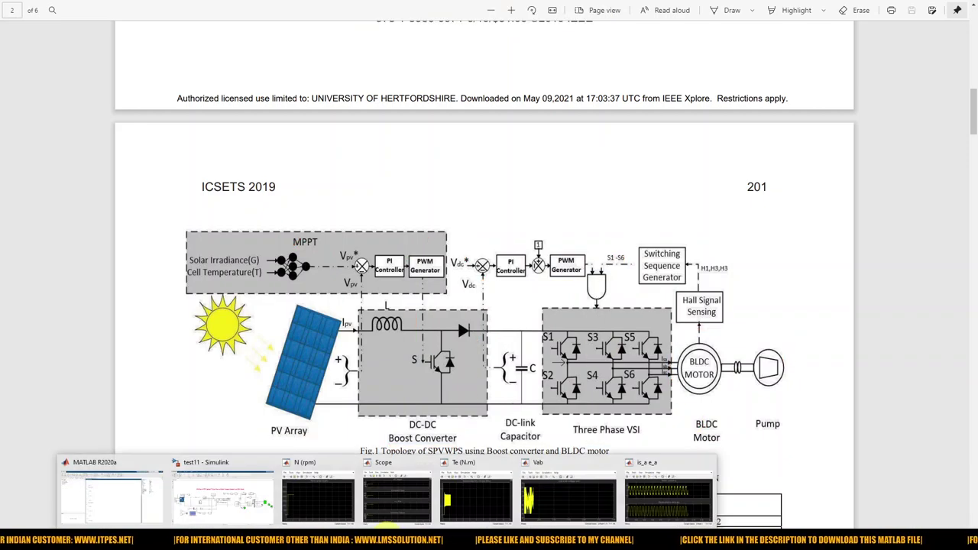
{"action": "left_click", "coordinate": [243, 512]}
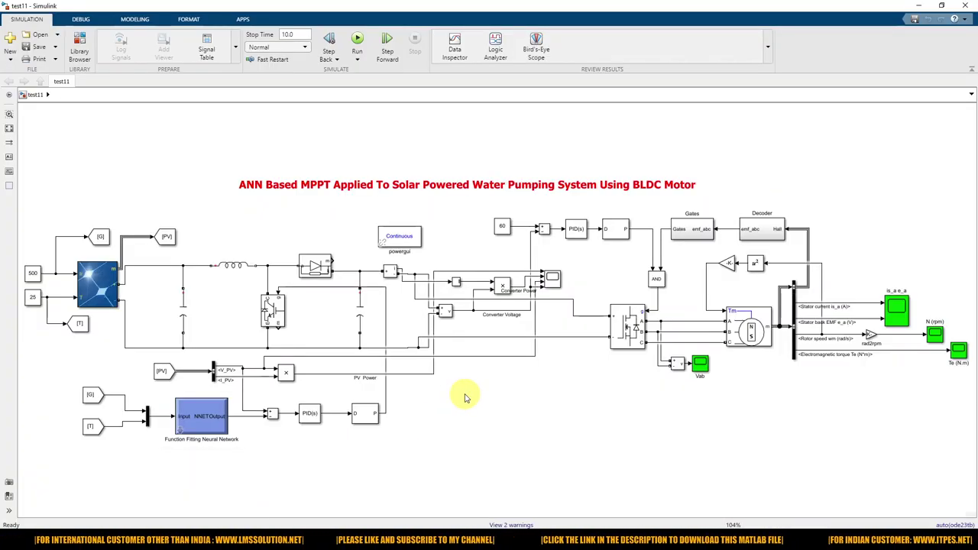
{"action": "key", "text": "ctrl+shift+p"}
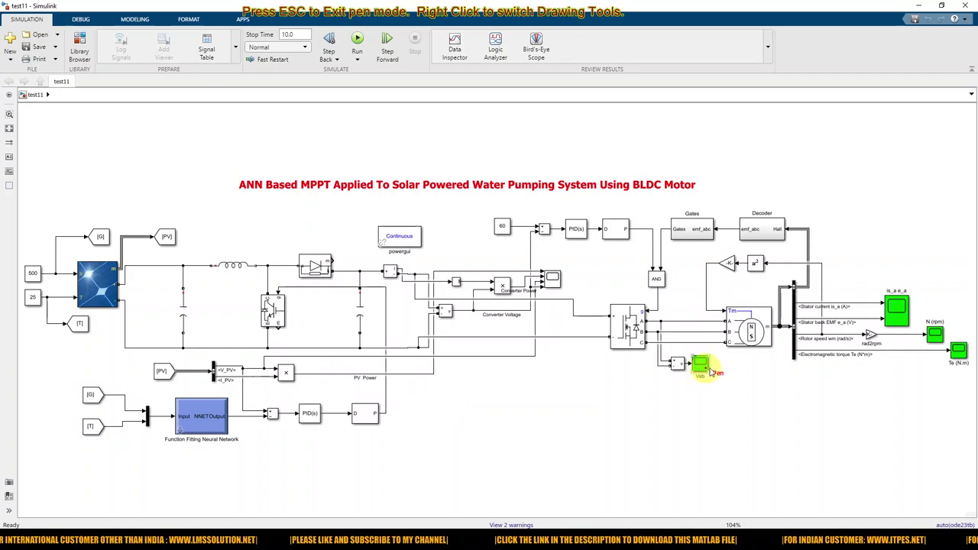
{"action": "left_click_drag", "start_coordinate": [718, 363], "coordinate": [783, 362]}
{"action": "key", "text": "Escape"}
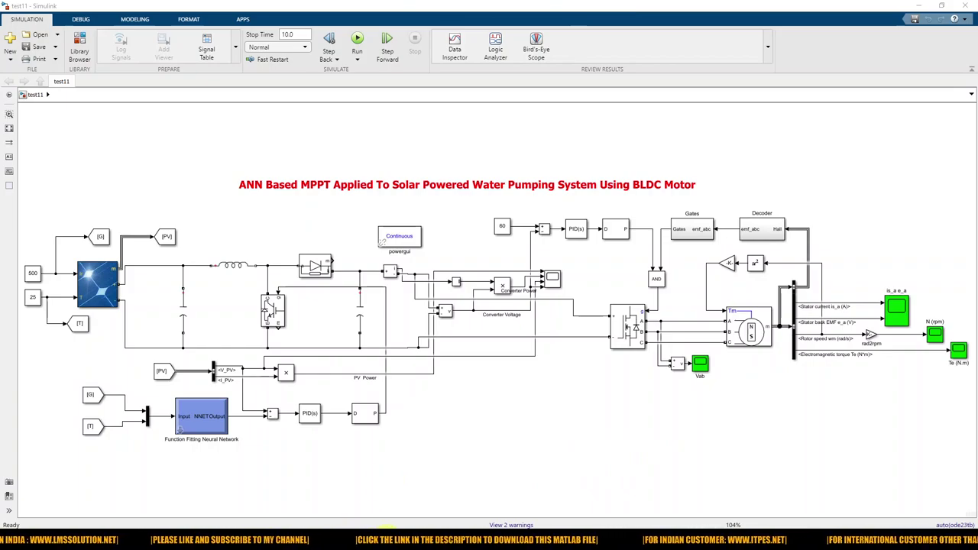
- Switch to MATLAB, open Capture.PNG outside MATLAB, and view the motor specification table at full screen briefly
{"action": "left_click", "coordinate": [206, 475]}
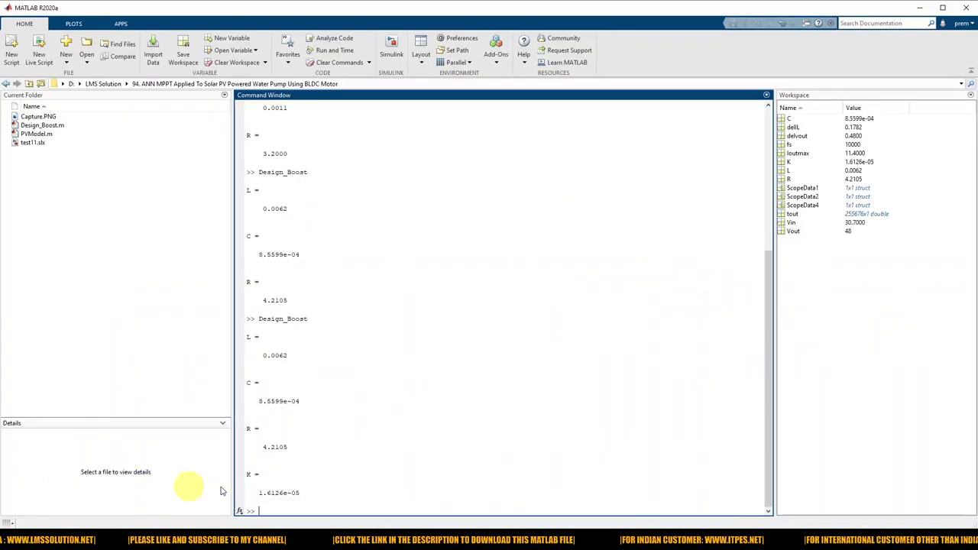
{"action": "left_click", "coordinate": [33, 117]}
{"action": "right_click", "coordinate": [32, 118]}
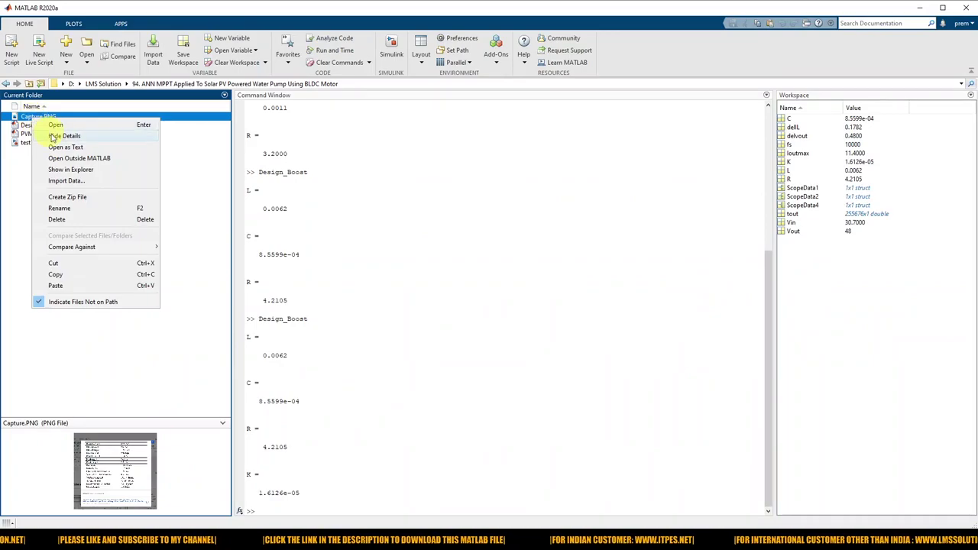
{"action": "left_click", "coordinate": [69, 158]}
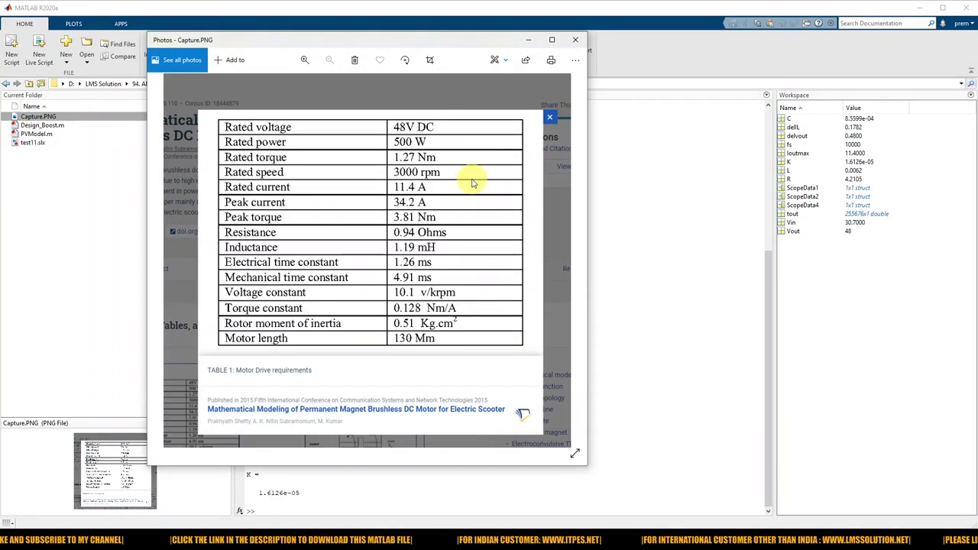
{"action": "key", "text": "F11"}
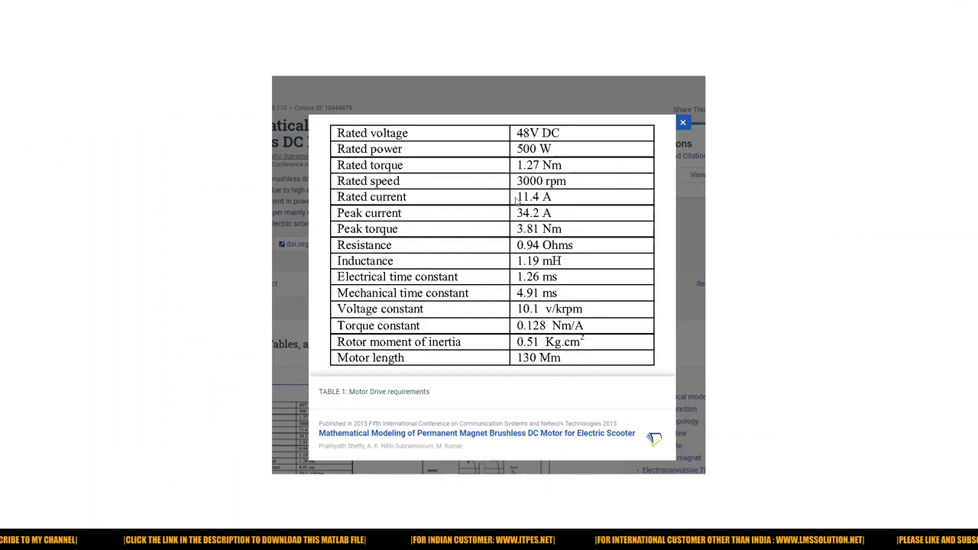
{"action": "key", "text": "Escape"}
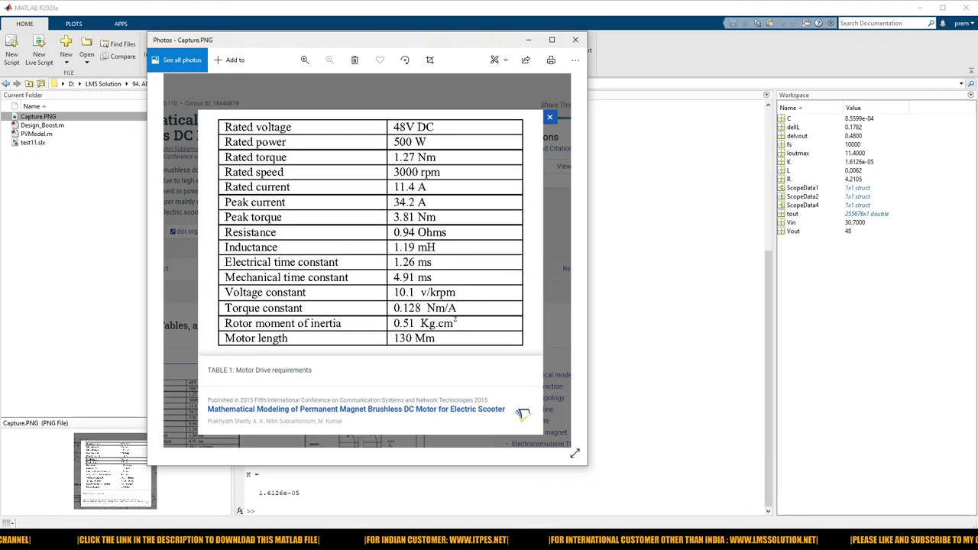
- Tick the rated voltage, power, torque, speed and current, the voltage and torque constants, and the rotor inertia with the PointerFocus pen
{"action": "left_click", "coordinate": [830, 538]}
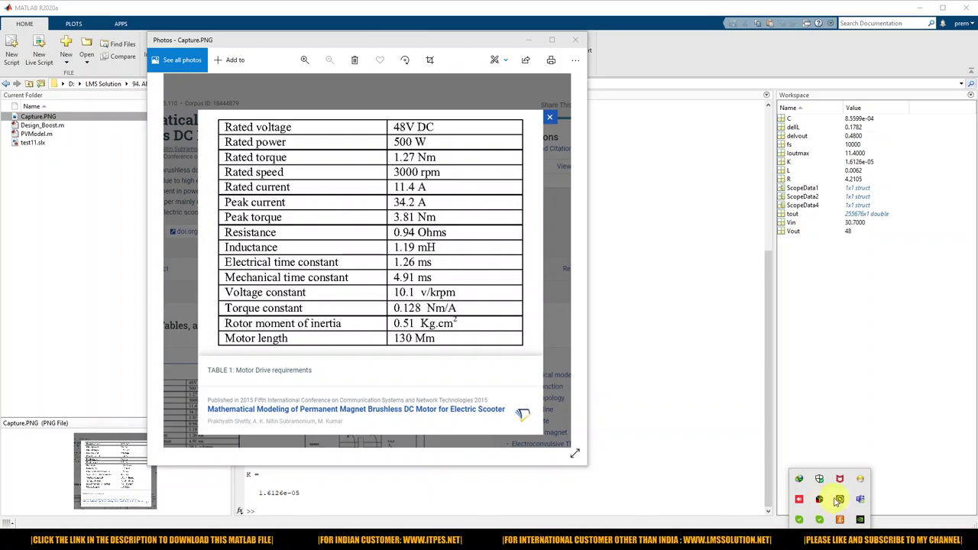
{"action": "left_click", "coordinate": [838, 499]}
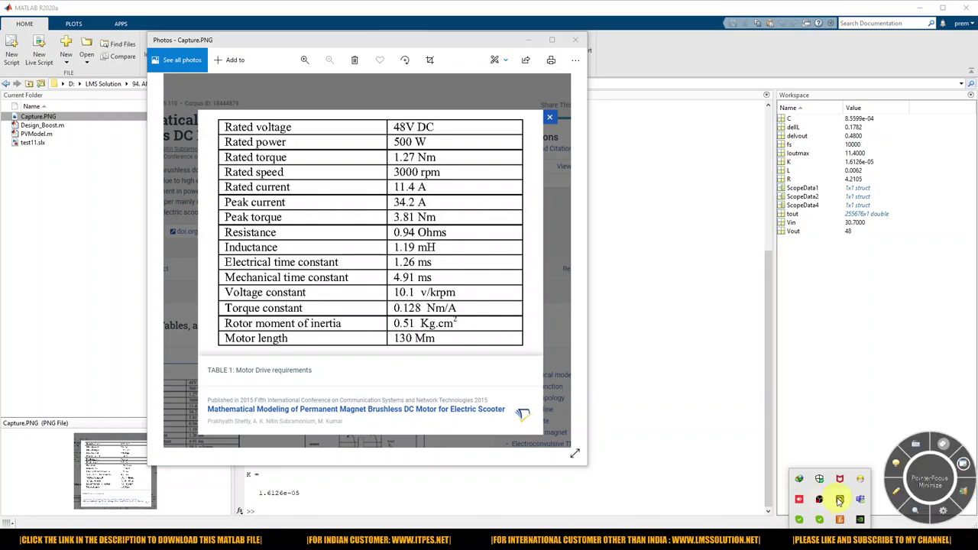
{"action": "left_click", "coordinate": [898, 488]}
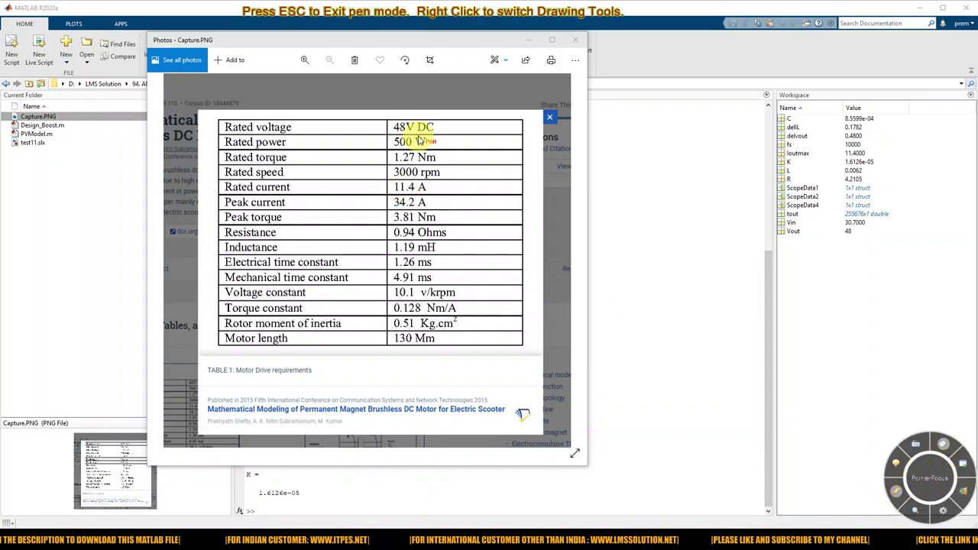
{"action": "mouse_move", "coordinate": [438, 129]}
{"action": "left_mouse_down"}
{"action": "mouse_move", "coordinate": [456, 125]}
{"action": "mouse_move", "coordinate": [449, 161]}
{"action": "mouse_move", "coordinate": [461, 154]}
{"action": "left_mouse_up"}
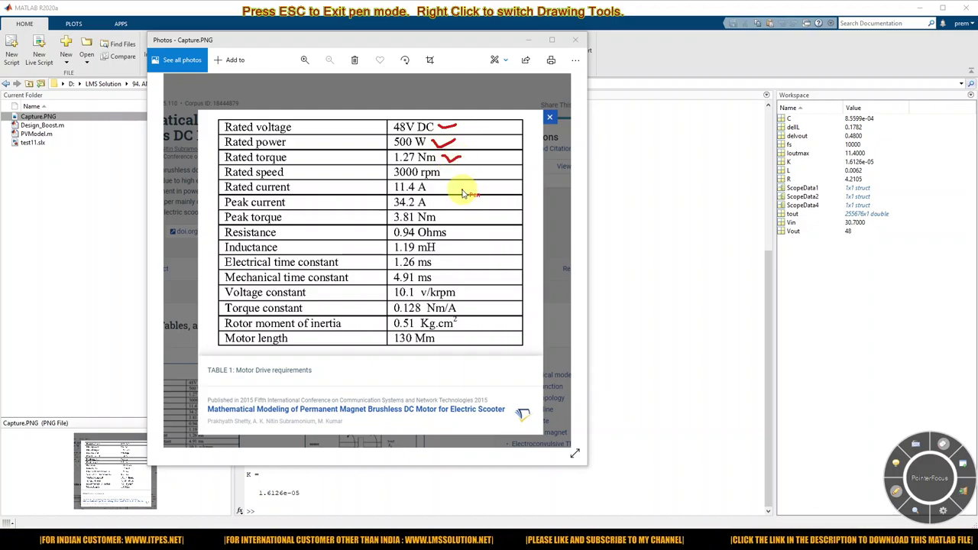
{"action": "mouse_move", "coordinate": [449, 172]}
{"action": "left_mouse_down"}
{"action": "mouse_move", "coordinate": [471, 169]}
{"action": "mouse_move", "coordinate": [446, 195]}
{"action": "mouse_move", "coordinate": [455, 195]}
{"action": "left_mouse_up"}
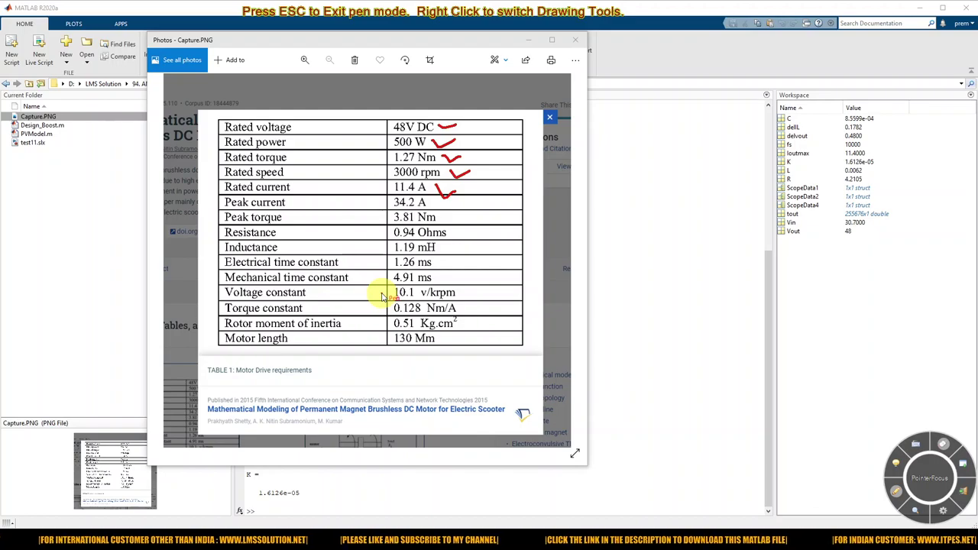
{"action": "mouse_move", "coordinate": [380, 289]}
{"action": "left_mouse_down"}
{"action": "mouse_move", "coordinate": [405, 288]}
{"action": "mouse_move", "coordinate": [404, 318]}
{"action": "left_mouse_up"}
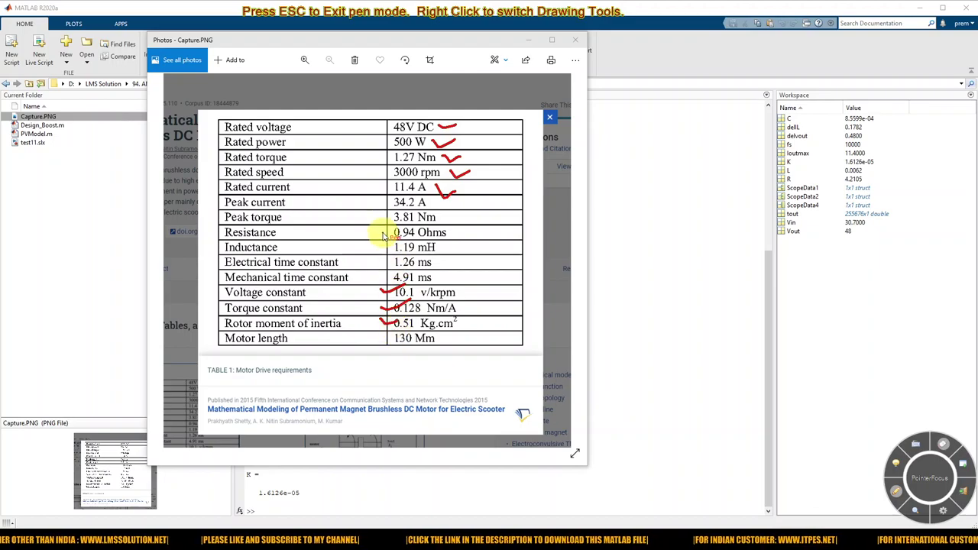
- Tick the resistance and inductance values in the motor specification table with the pen, and clear the pen marks
{"action": "mouse_move", "coordinate": [381, 229]}
{"action": "left_mouse_down"}
{"action": "mouse_move", "coordinate": [402, 227]}
{"action": "mouse_move", "coordinate": [400, 246]}
{"action": "left_mouse_up"}
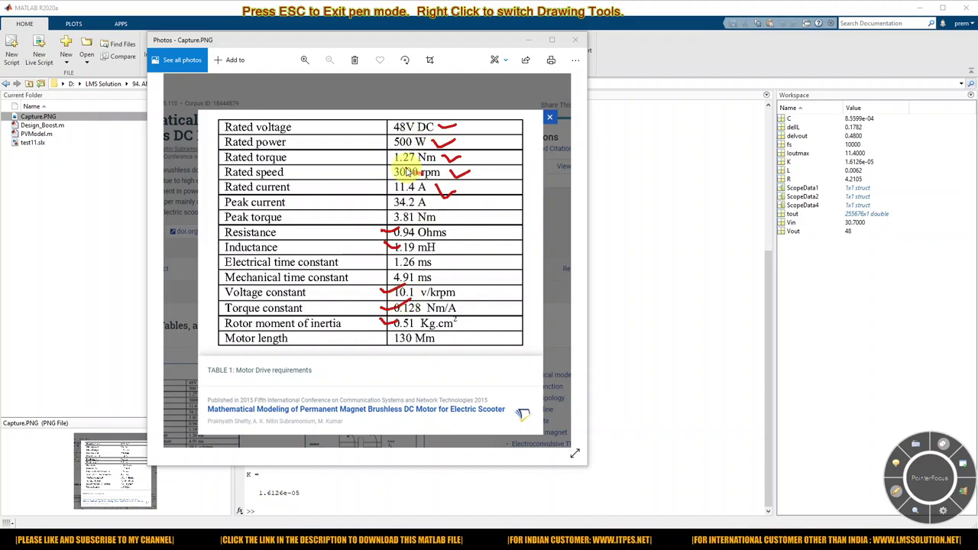
{"action": "key", "text": "Escape"}
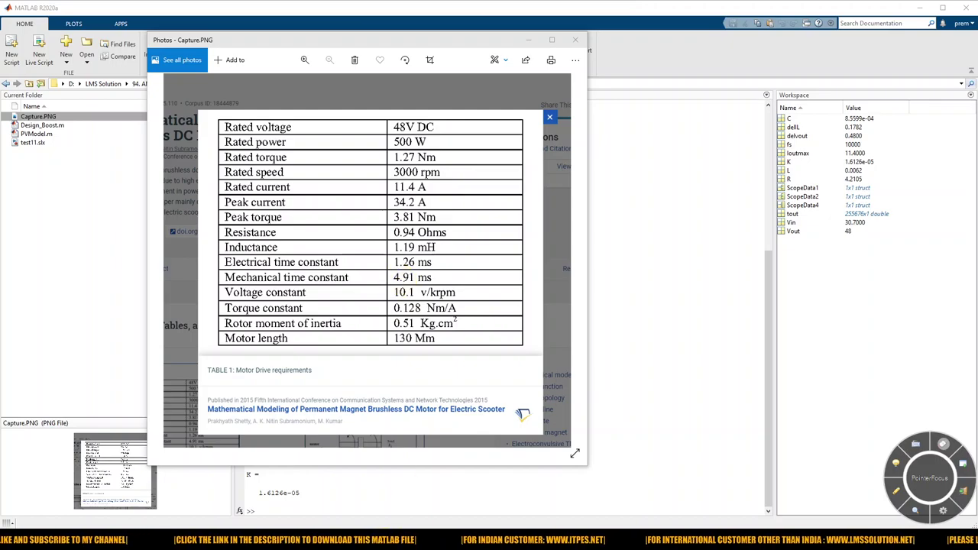
- Switch to the test11 model in Simulink, show the BLDC motor block's machine parameters, and open the calculator for standard manufacturer specifications
{"action": "left_click", "coordinate": [274, 524]}
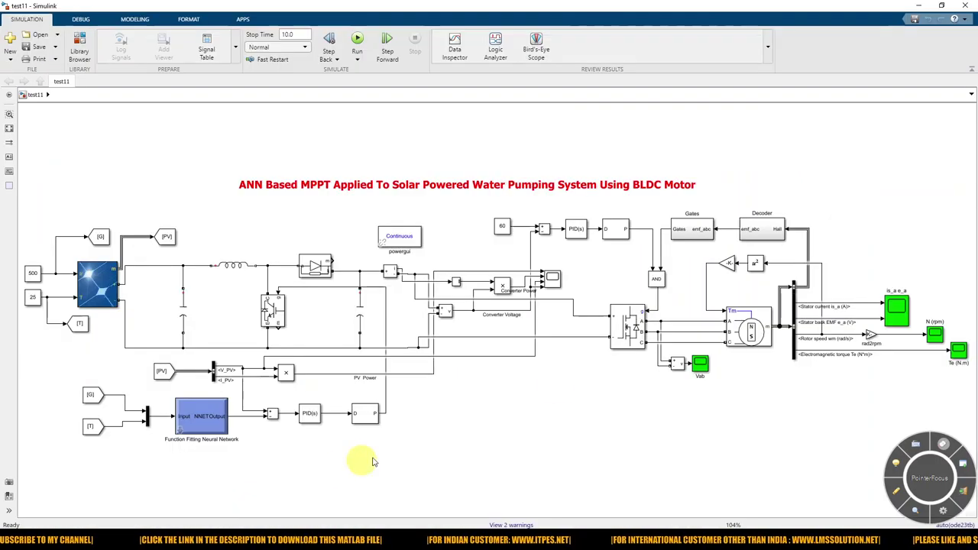
{"action": "double_click", "coordinate": [741, 328]}
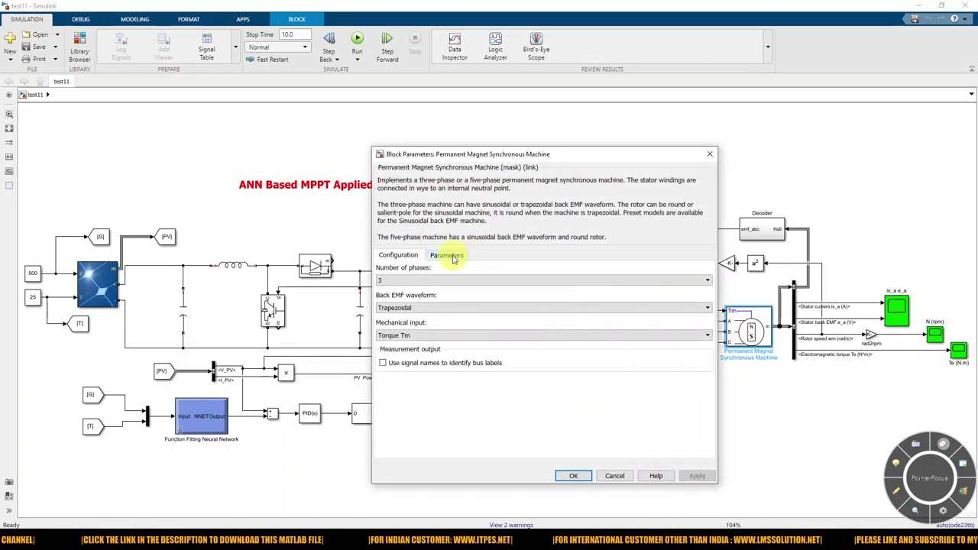
{"action": "left_click", "coordinate": [447, 255]}
{"action": "left_click_drag", "start_coordinate": [526, 152], "coordinate": [462, 81]}
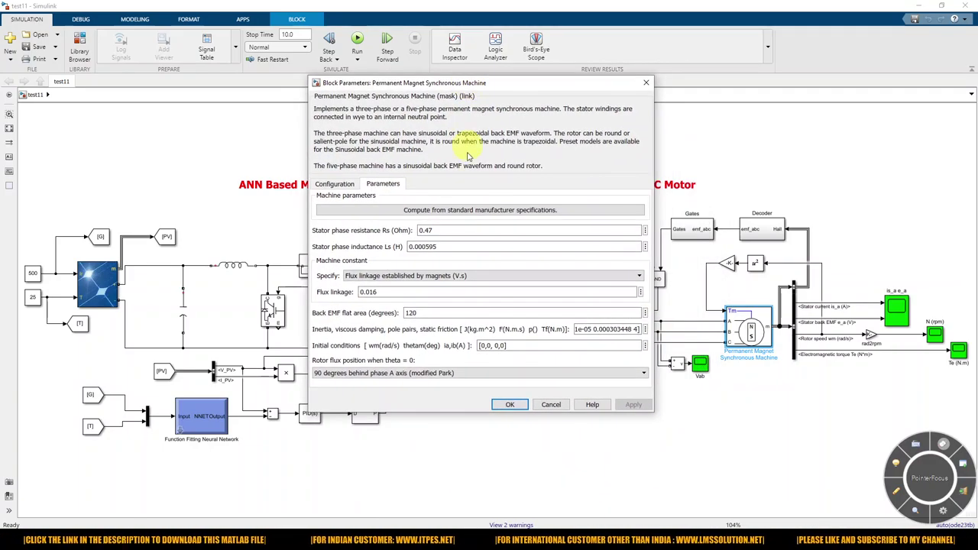
{"action": "left_click", "coordinate": [496, 215]}
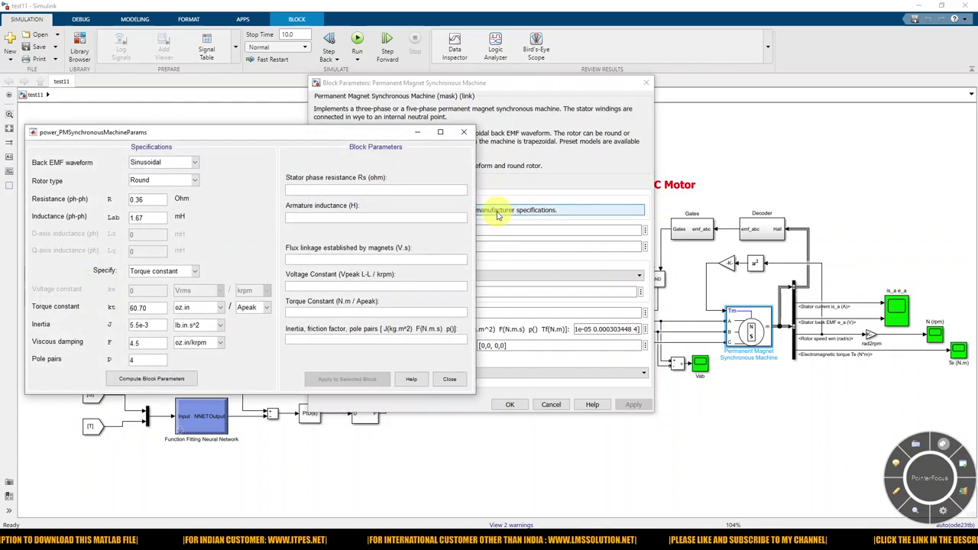
{"action": "left_click_drag", "start_coordinate": [242, 130], "coordinate": [414, 118]}
- Set the calculator's back EMF waveform to Trapezoidal, the phase-to-phase resistance to 0.94 Ohm and the inductance to 1.19 mH
{"action": "left_click", "coordinate": [353, 149]}
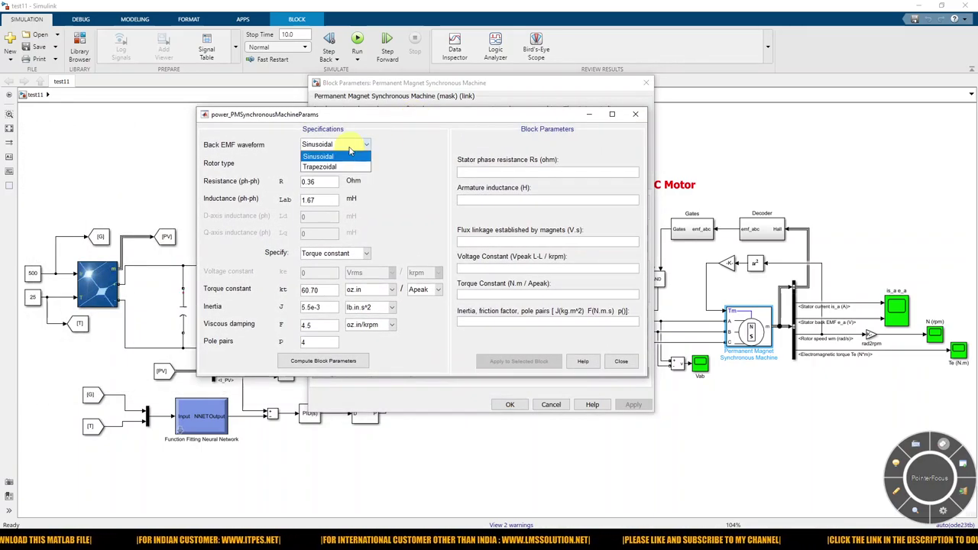
{"action": "left_click", "coordinate": [325, 168]}
{"action": "left_click_drag", "start_coordinate": [322, 182], "coordinate": [272, 181]}
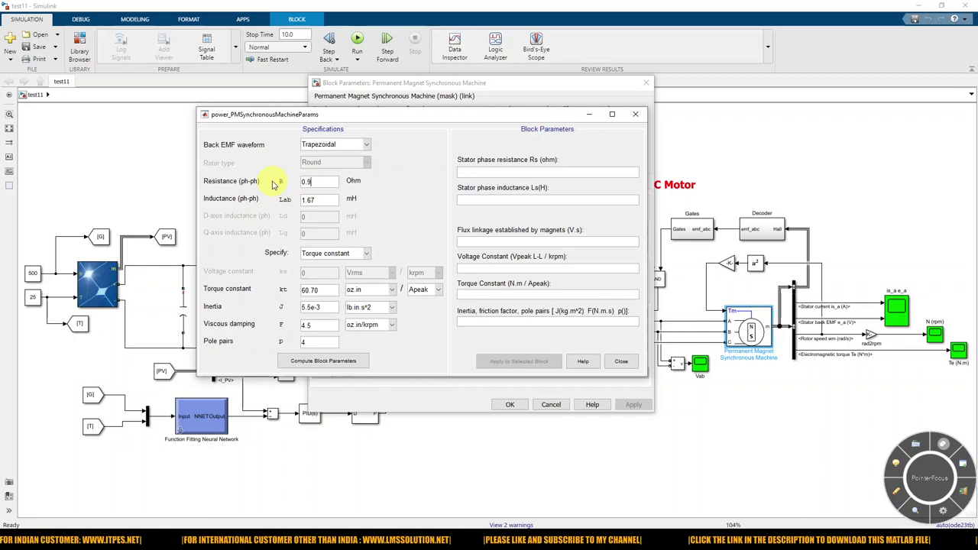
{"action": "double_click", "coordinate": [308, 200]}
{"action": "left_click_drag", "start_coordinate": [321, 198], "coordinate": [295, 200]}
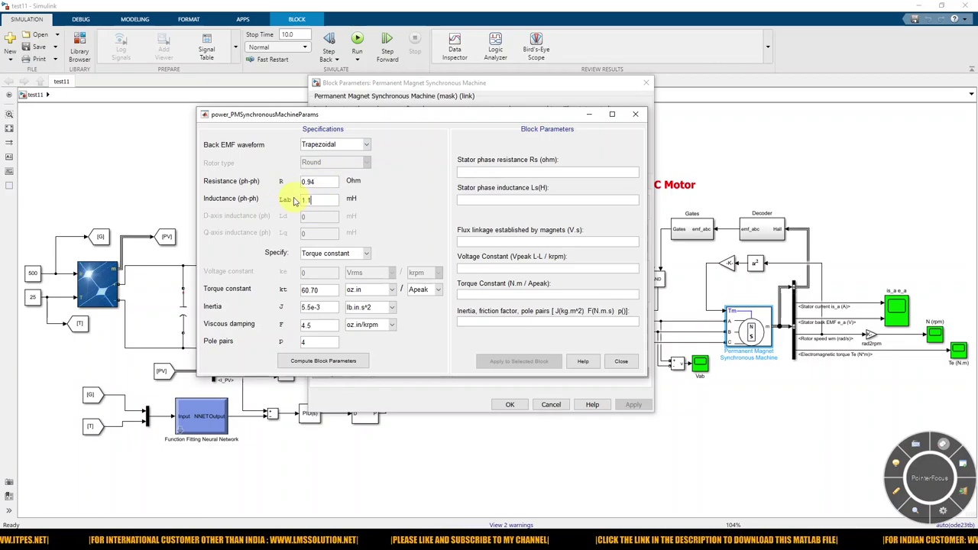
- Specify a torque constant of 0.128 N.m per Apeak and an inertia of 0.51 kg.cm^2 in the calculator
{"action": "left_click", "coordinate": [321, 254]}
{"action": "left_click", "coordinate": [317, 255]}
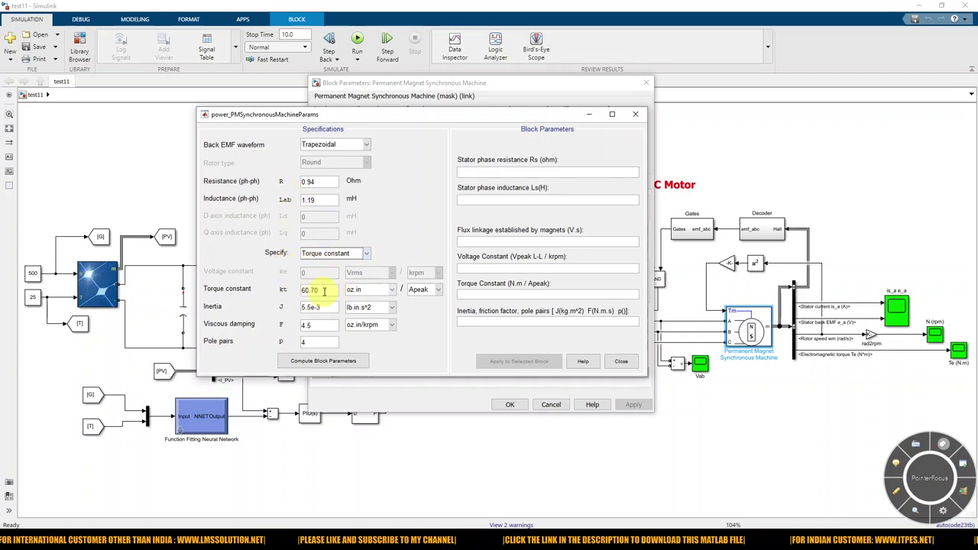
{"action": "left_click", "coordinate": [371, 291]}
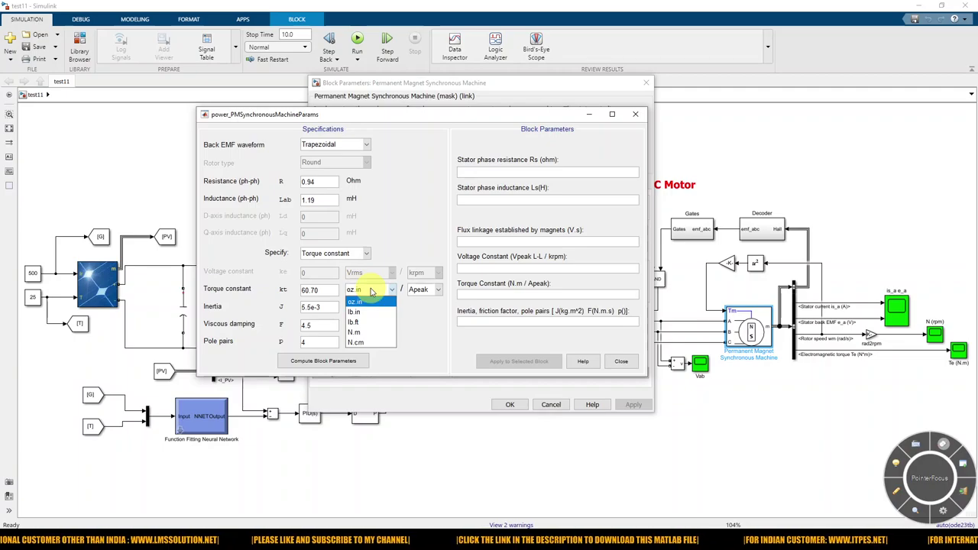
{"action": "left_click", "coordinate": [361, 332]}
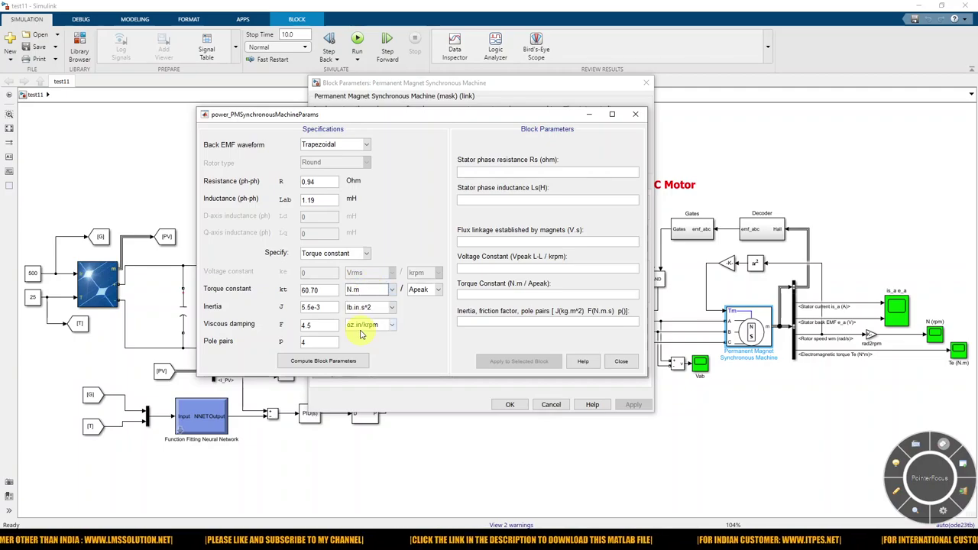
{"action": "left_click_drag", "start_coordinate": [327, 291], "coordinate": [268, 289]}
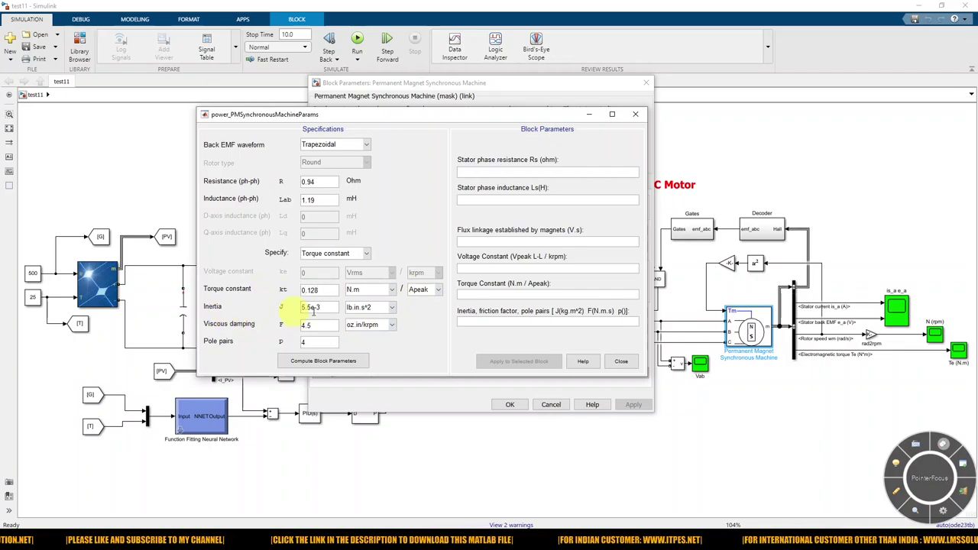
{"action": "left_click", "coordinate": [368, 308]}
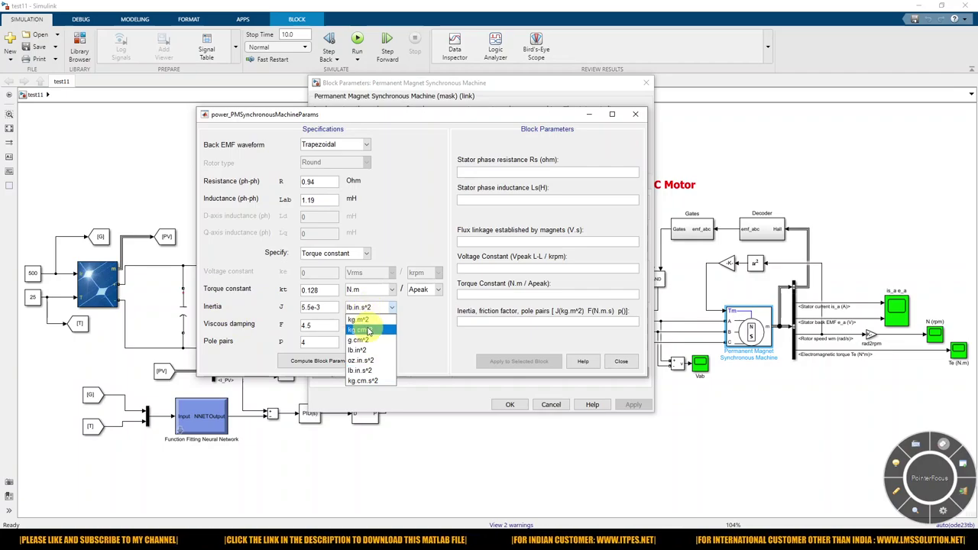
{"action": "left_click", "coordinate": [360, 330]}
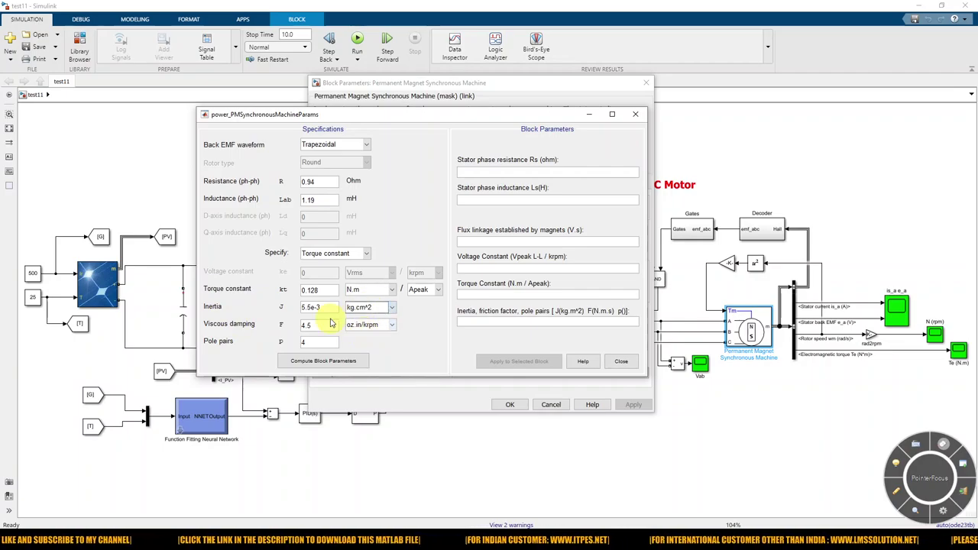
{"action": "left_click_drag", "start_coordinate": [331, 309], "coordinate": [262, 309]}
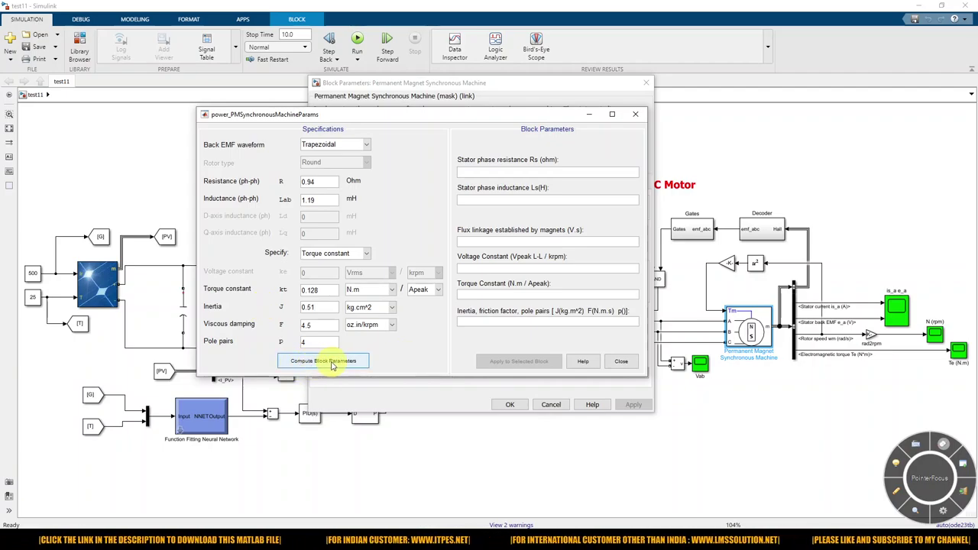
- Compute the block parameters from the entered specifications, and close the calculator and the motor block's parameters
{"action": "left_click", "coordinate": [322, 361]}
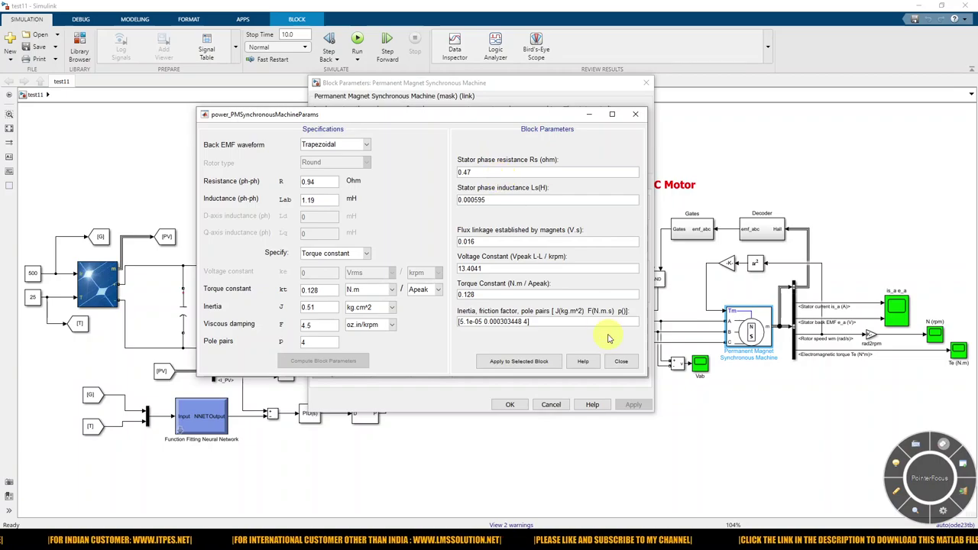
{"action": "left_click", "coordinate": [621, 361]}
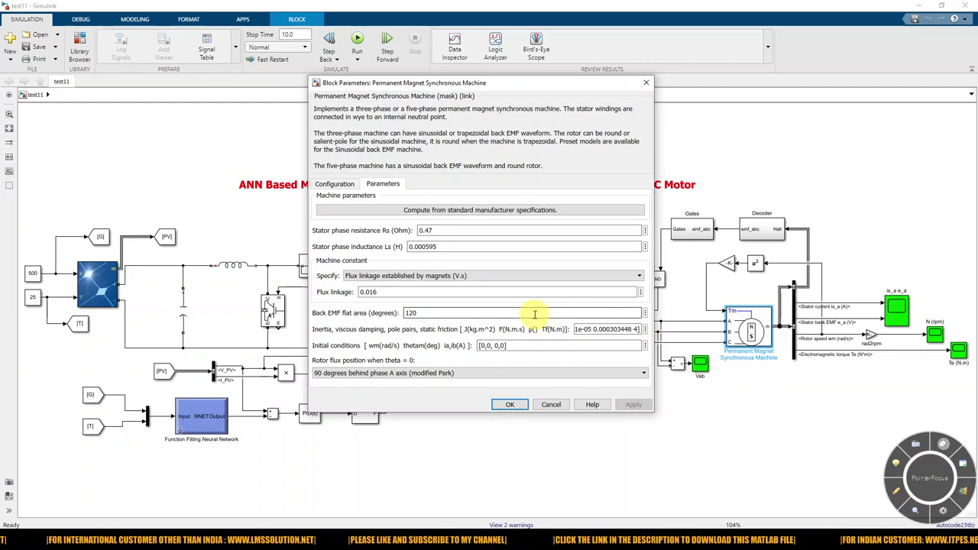
{"action": "left_click", "coordinate": [512, 405]}
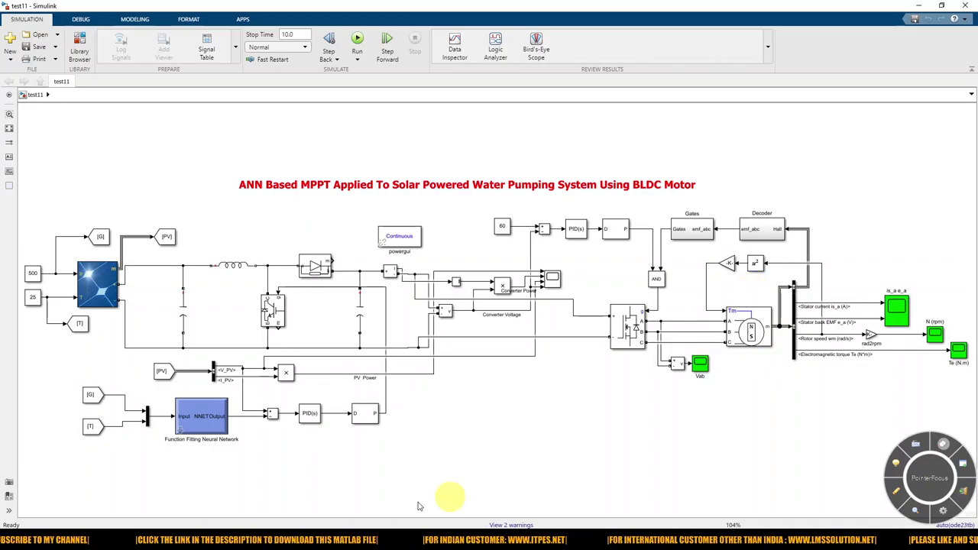
- Switch to the paper PDF, circle the K = P/ωr³ relation under Selection of centrifugal pump with the pen, and clear the pen marks
{"action": "key", "text": "alt+Tab"}
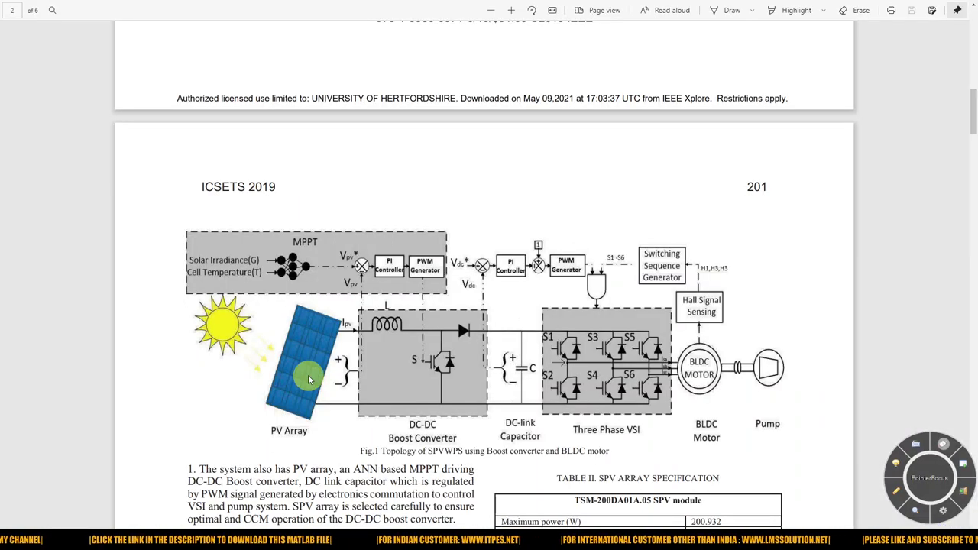
{"action": "scroll", "coordinate": [310, 380], "scroll_direction": "down", "scroll_amount": 2}
{"action": "scroll", "coordinate": [309, 380], "scroll_direction": "down", "scroll_amount": 15}
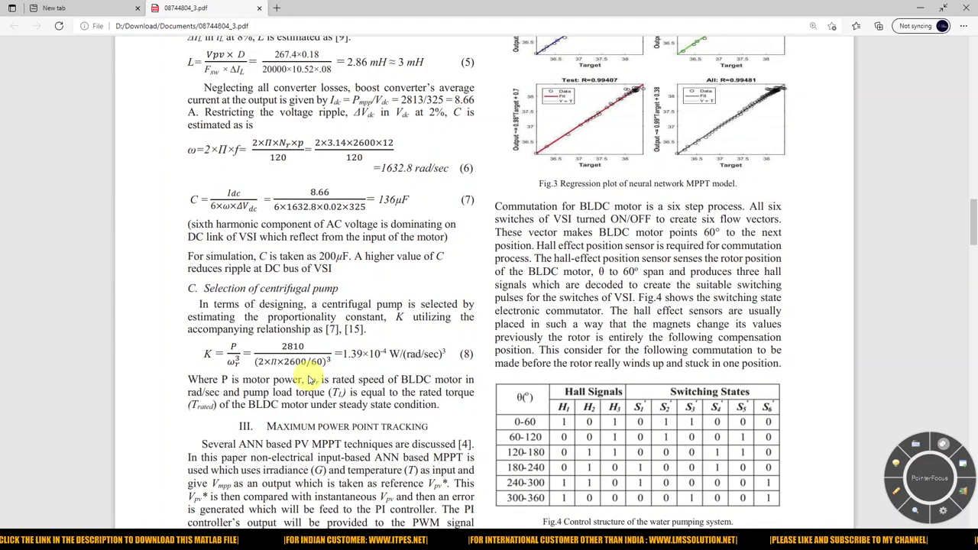
{"action": "scroll", "coordinate": [310, 380], "scroll_direction": "down", "scroll_amount": 2}
{"action": "scroll", "coordinate": [331, 304], "scroll_direction": "down", "scroll_amount": 2}
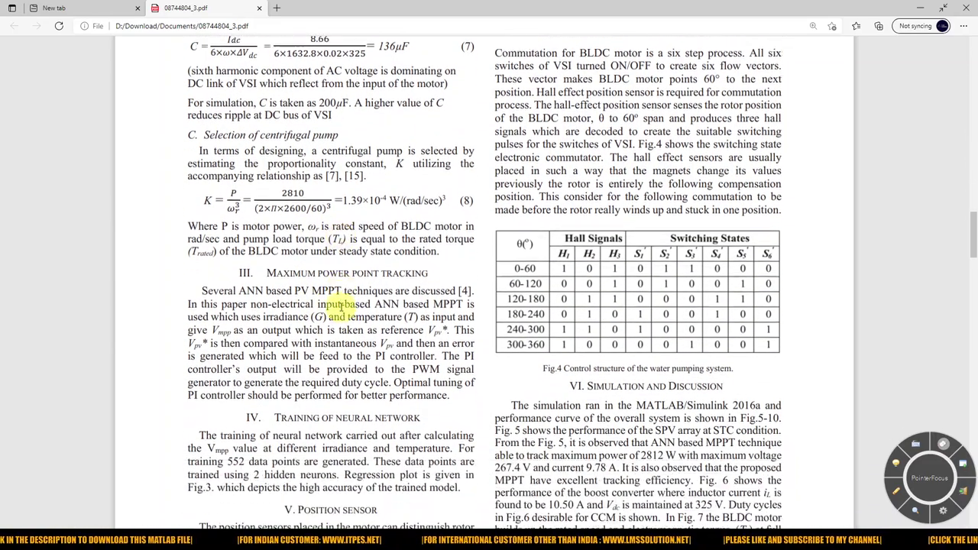
{"action": "key", "text": "F9"}
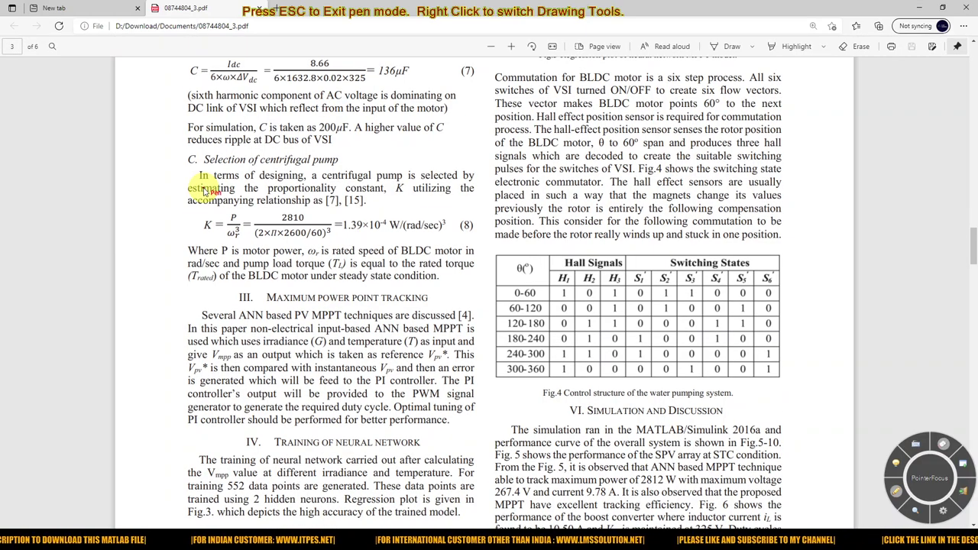
{"action": "mouse_move", "coordinate": [206, 216]}
{"action": "left_mouse_down"}
{"action": "mouse_move", "coordinate": [201, 239]}
{"action": "mouse_move", "coordinate": [238, 259]}
{"action": "mouse_move", "coordinate": [246, 202]}
{"action": "mouse_move", "coordinate": [205, 206]}
{"action": "mouse_move", "coordinate": [205, 216]}
{"action": "left_mouse_up"}
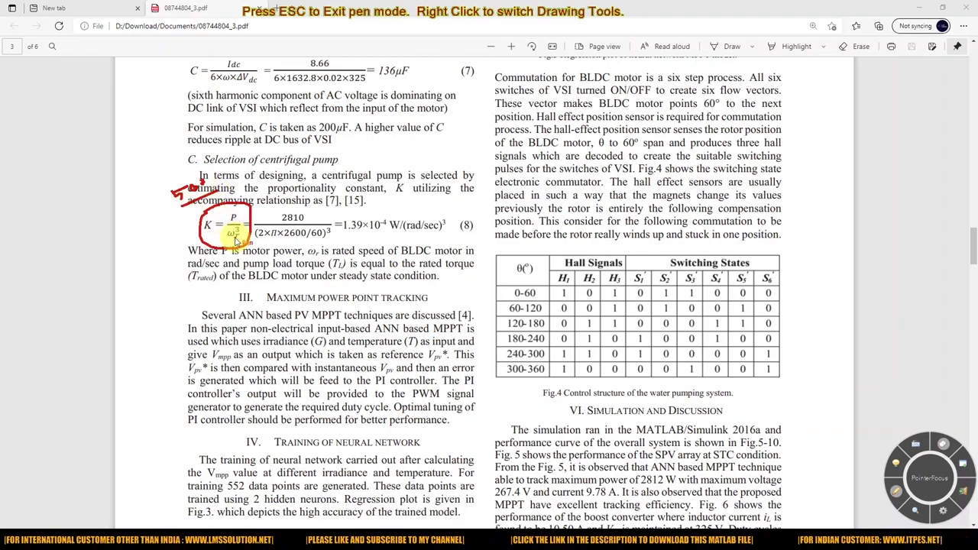
{"action": "key", "text": "Escape"}
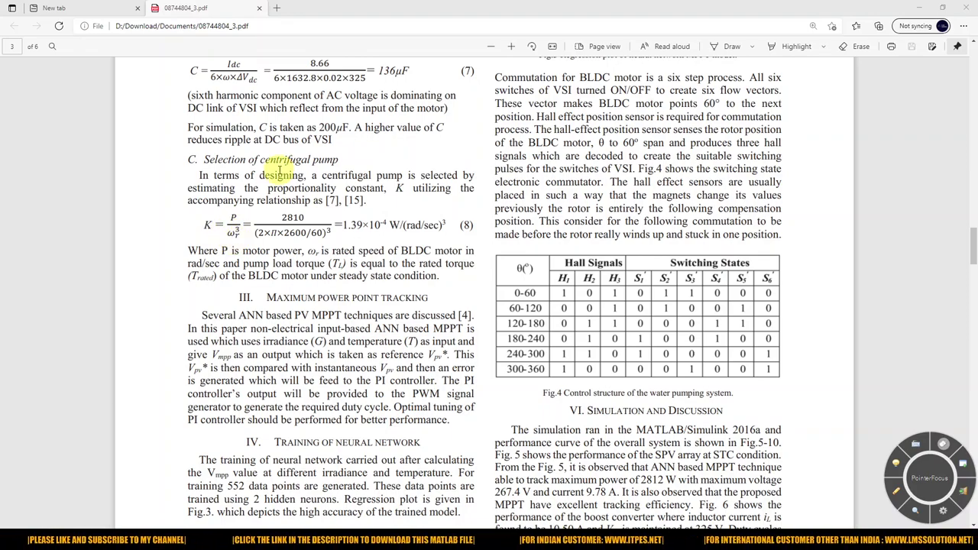
- Write the load torque relation T_L = Kω² above the pump constant equation with the pen, and clear the pen marks
{"action": "key", "text": "F9"}
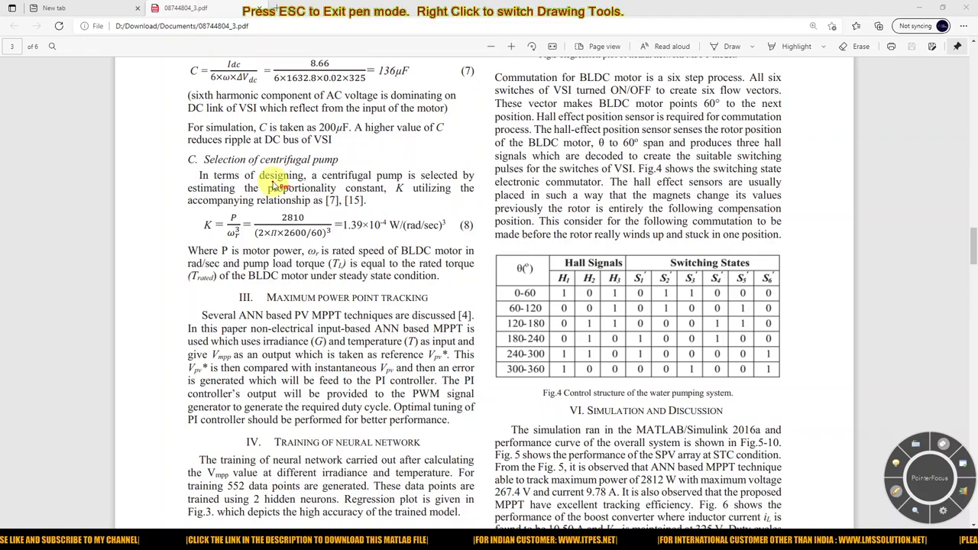
{"action": "mouse_move", "coordinate": [321, 185]}
{"action": "left_mouse_down"}
{"action": "mouse_move", "coordinate": [351, 193]}
{"action": "mouse_move", "coordinate": [338, 197]}
{"action": "mouse_move", "coordinate": [398, 171]}
{"action": "mouse_move", "coordinate": [424, 174]}
{"action": "mouse_move", "coordinate": [428, 164]}
{"action": "left_mouse_up"}
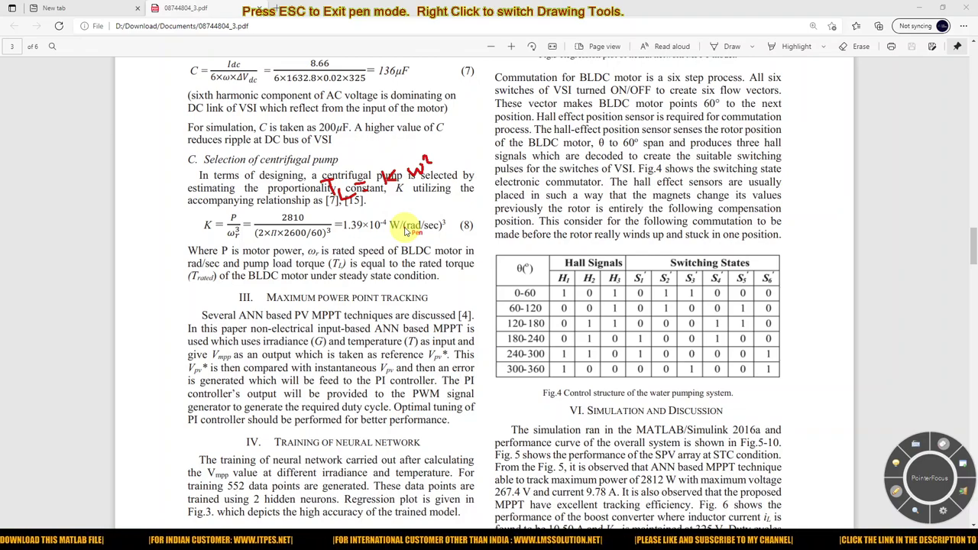
{"action": "key", "text": "Escape"}
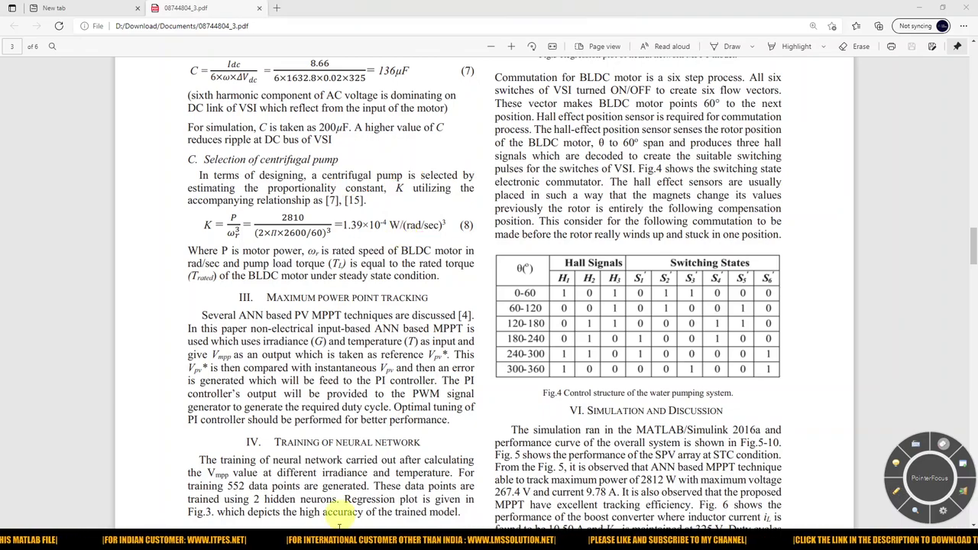
- Switch to the test11 model in Simulink, examine the value of the gain block feeding the motor's torque input, and close its parameters
{"action": "left_click", "coordinate": [252, 475]}
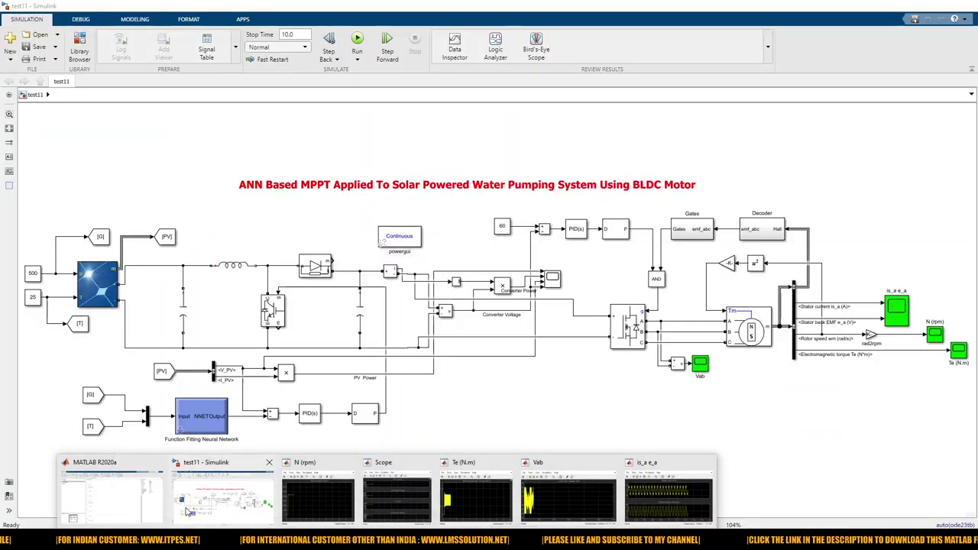
{"action": "left_click", "coordinate": [730, 265]}
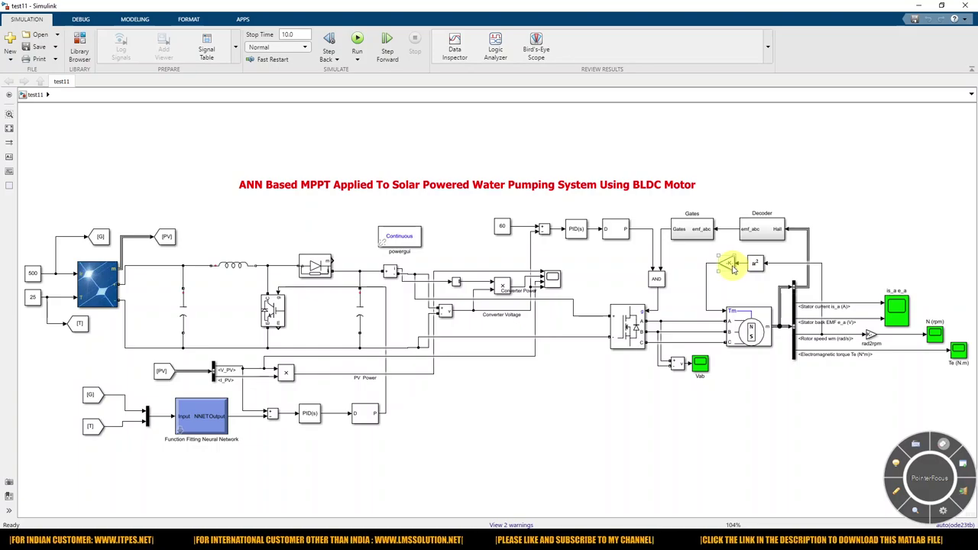
{"action": "double_click", "coordinate": [730, 265]}
{"action": "left_click_drag", "start_coordinate": [787, 179], "coordinate": [708, 176]}
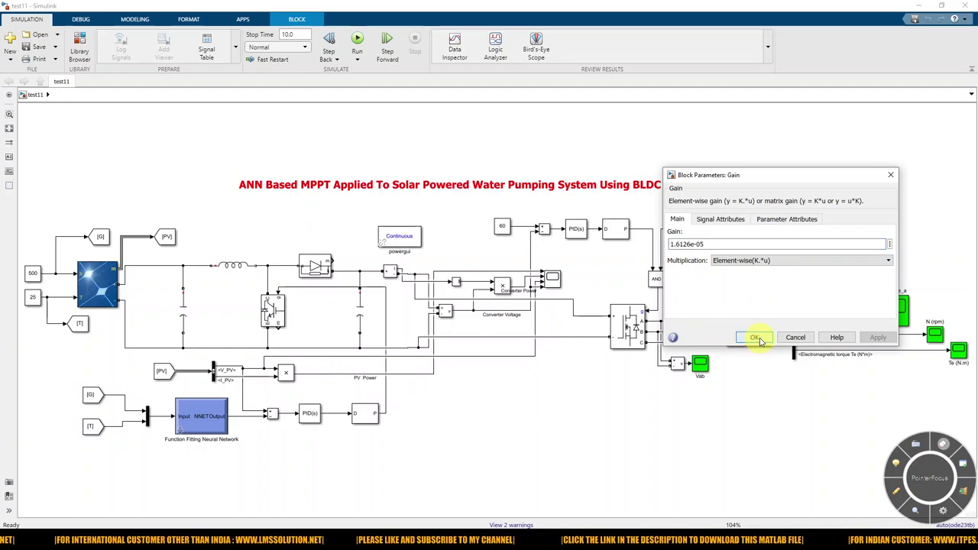
{"action": "left_click", "coordinate": [754, 338]}
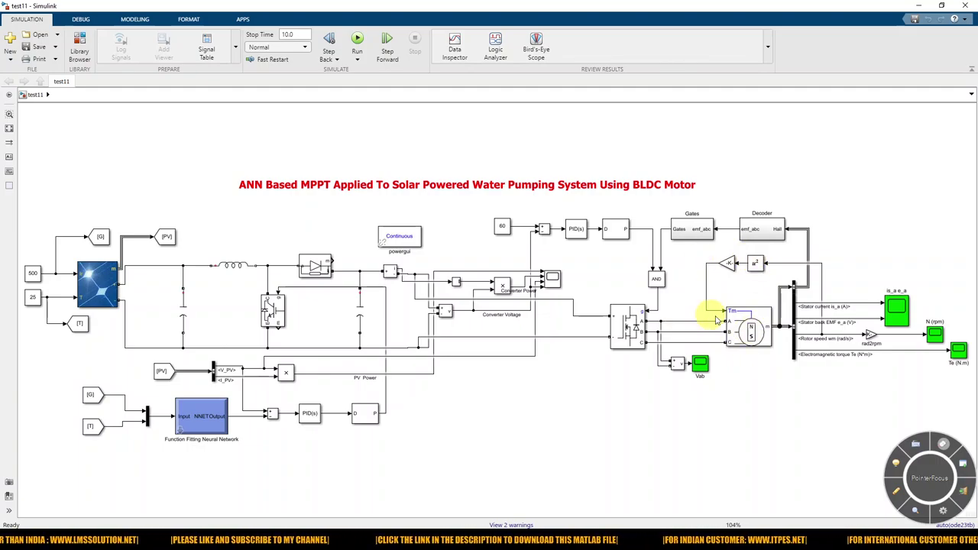
- Mark the Hall signal path through the Decoder and Gates blocks to the AND gate, and point out the inverter with the pen
{"action": "key", "text": "F9"}
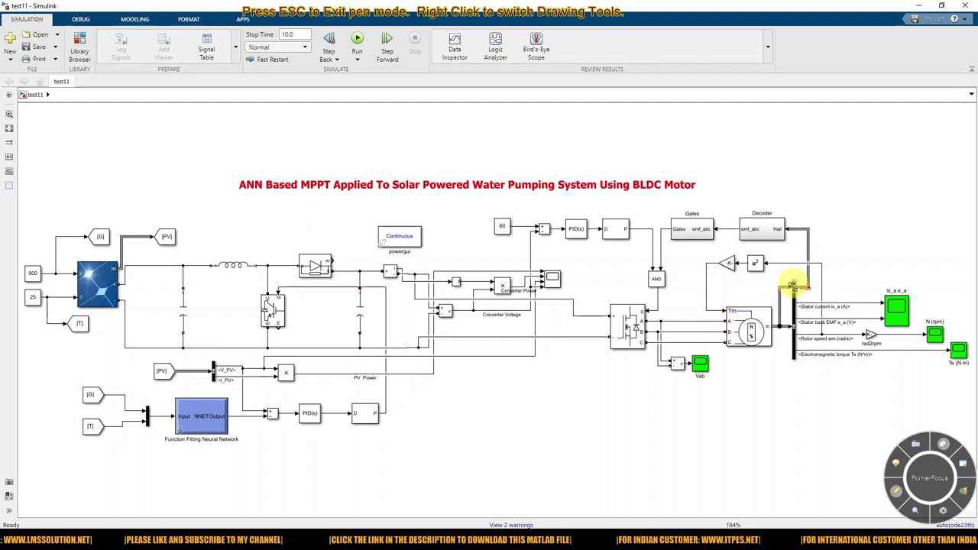
{"action": "left_click_drag", "start_coordinate": [794, 279], "coordinate": [795, 235]}
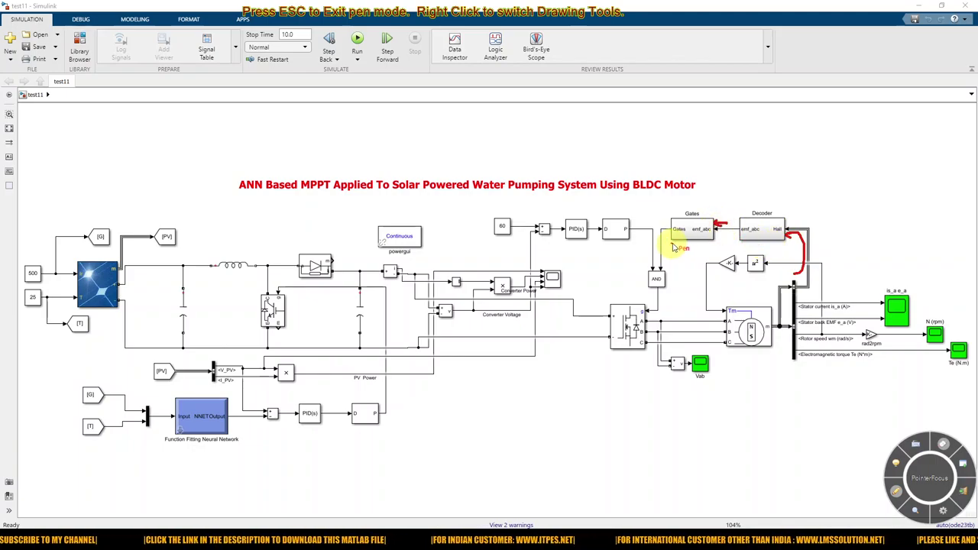
{"action": "left_click_drag", "start_coordinate": [664, 243], "coordinate": [668, 263]}
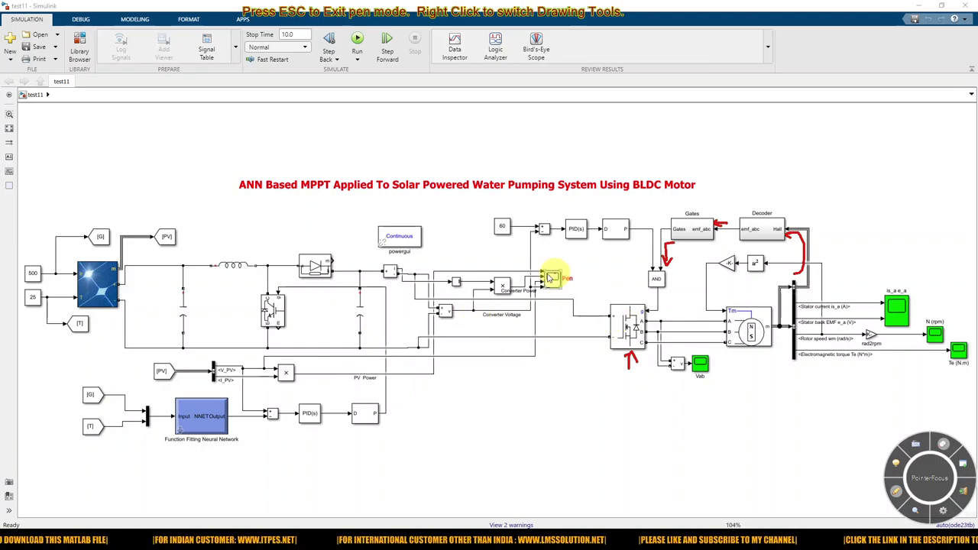
- Outline the boost converter with the pen, trace the converter voltage and 60 reference through PID to the AND gate and inverter, and clear the marks
{"action": "mouse_move", "coordinate": [169, 256]}
{"action": "left_mouse_down"}
{"action": "mouse_move", "coordinate": [169, 363]}
{"action": "mouse_move", "coordinate": [395, 356]}
{"action": "mouse_move", "coordinate": [399, 346]}
{"action": "mouse_move", "coordinate": [393, 253]}
{"action": "mouse_move", "coordinate": [177, 254]}
{"action": "left_mouse_up"}
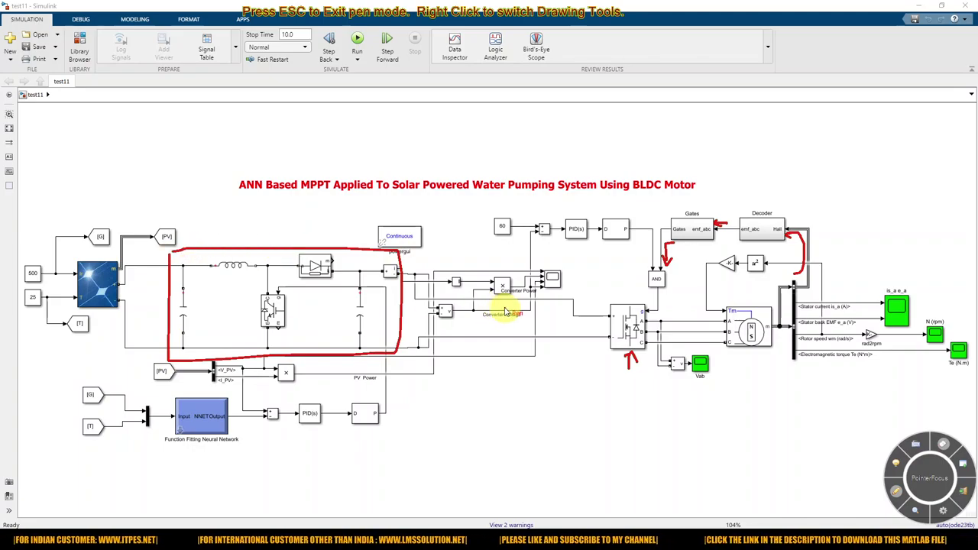
{"action": "mouse_move", "coordinate": [495, 309]}
{"action": "left_mouse_down"}
{"action": "mouse_move", "coordinate": [524, 310]}
{"action": "mouse_move", "coordinate": [525, 243]}
{"action": "left_mouse_up"}
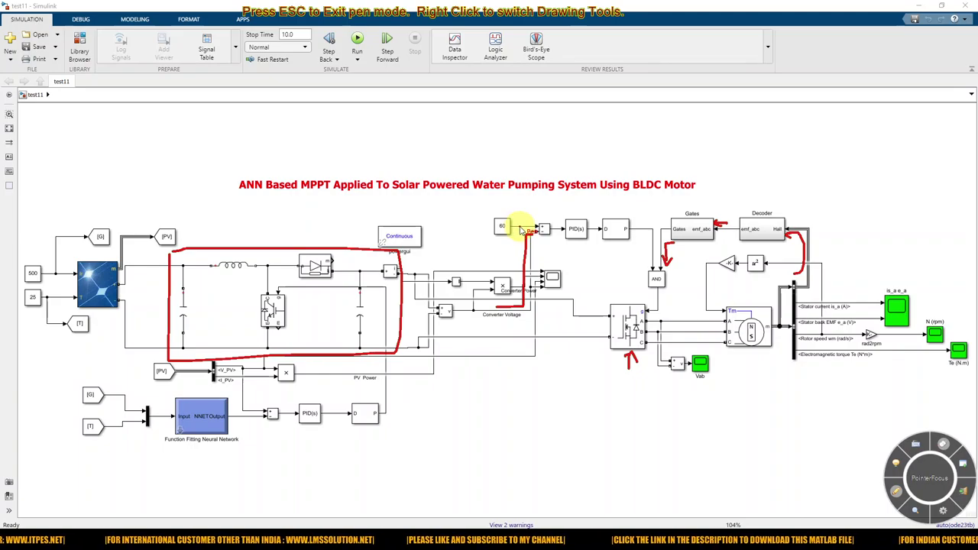
{"action": "mouse_move", "coordinate": [498, 202]}
{"action": "left_mouse_down"}
{"action": "mouse_move", "coordinate": [502, 220]}
{"action": "mouse_move", "coordinate": [505, 207]}
{"action": "left_mouse_up"}
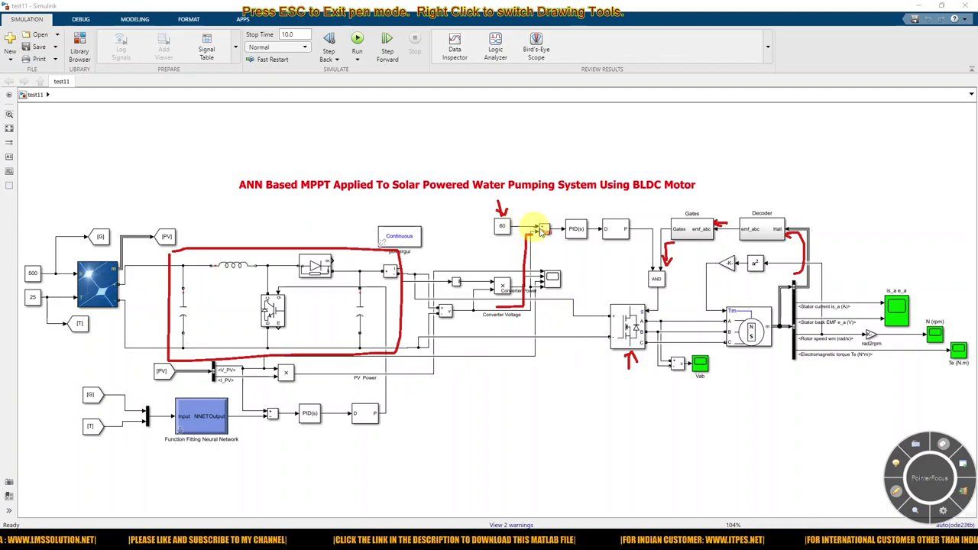
{"action": "mouse_move", "coordinate": [566, 243]}
{"action": "left_mouse_down"}
{"action": "mouse_move", "coordinate": [631, 245]}
{"action": "mouse_move", "coordinate": [641, 233]}
{"action": "mouse_move", "coordinate": [646, 271]}
{"action": "mouse_move", "coordinate": [652, 259]}
{"action": "mouse_move", "coordinate": [642, 273]}
{"action": "mouse_move", "coordinate": [657, 287]}
{"action": "mouse_move", "coordinate": [667, 259]}
{"action": "left_mouse_up"}
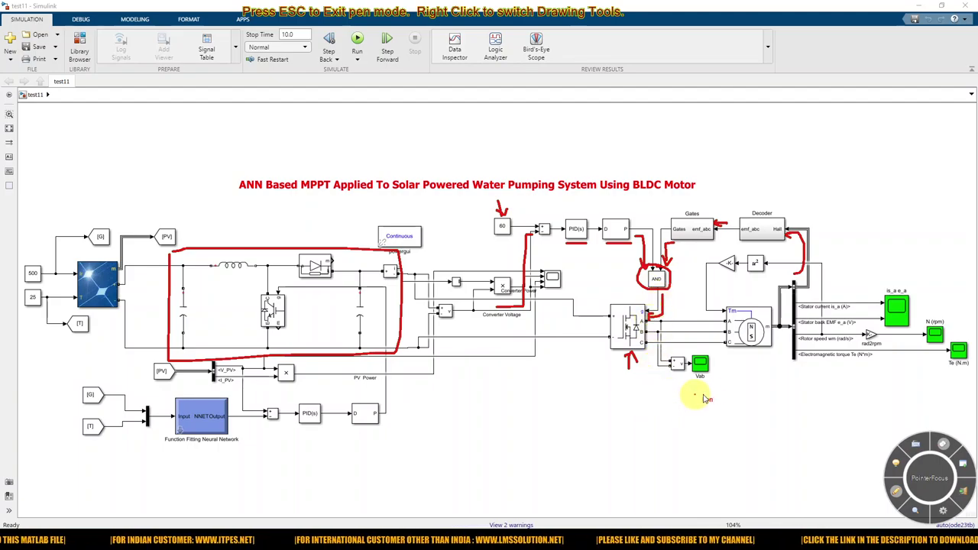
{"action": "mouse_move", "coordinate": [620, 396]}
{"action": "left_mouse_down"}
{"action": "mouse_move", "coordinate": [770, 388]}
{"action": "mouse_move", "coordinate": [781, 359]}
{"action": "left_mouse_up"}
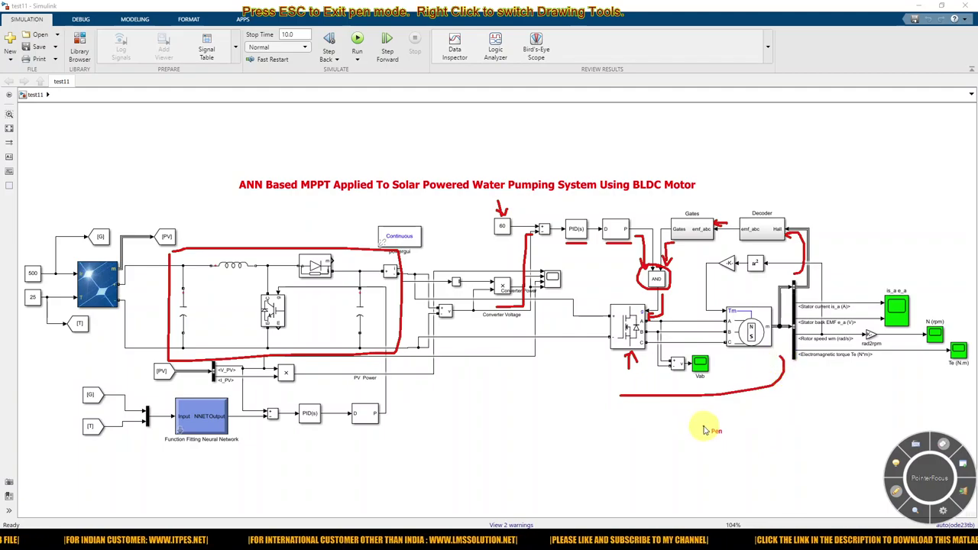
{"action": "key", "text": "Escape"}
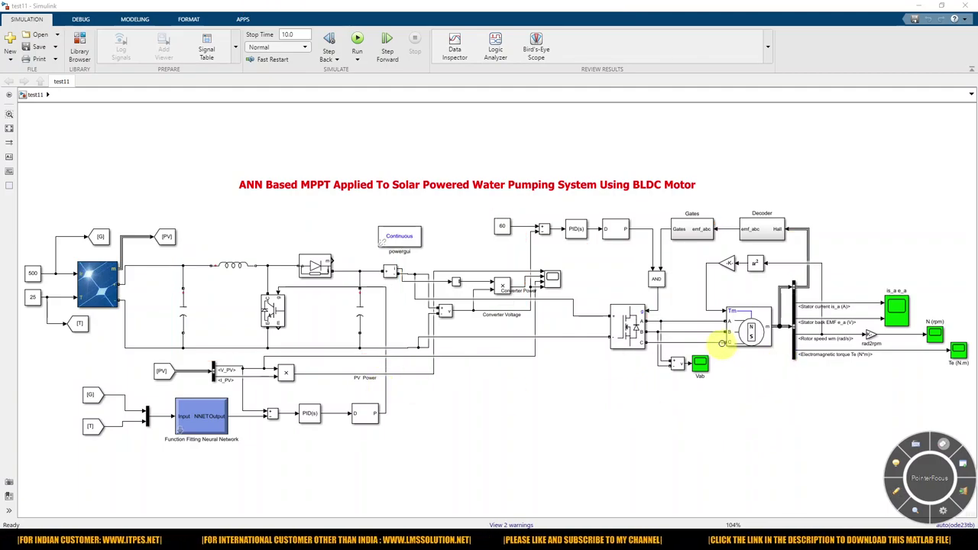
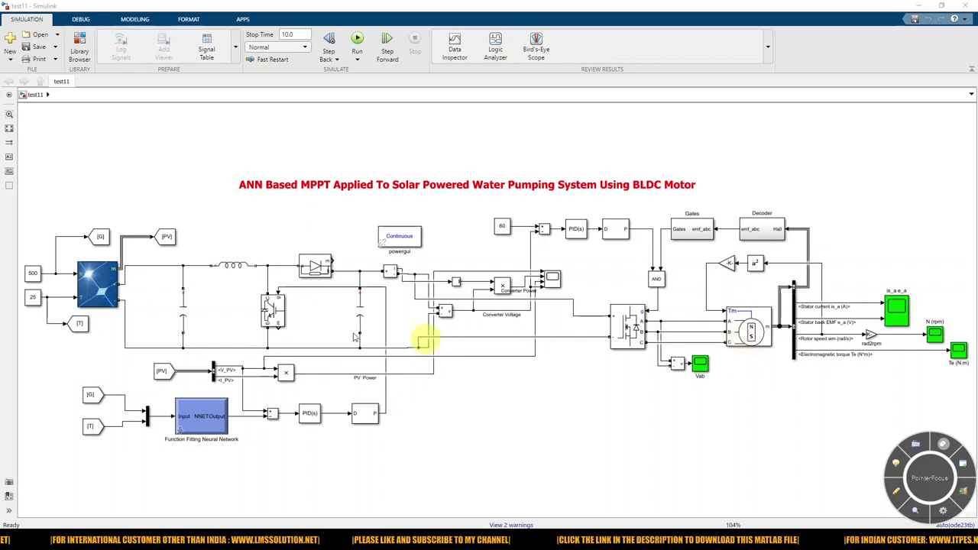
- Examine the PV Array block's module data, parallel strings and series-connected modules per string, and close its parameters without changes
{"action": "double_click", "coordinate": [93, 286]}
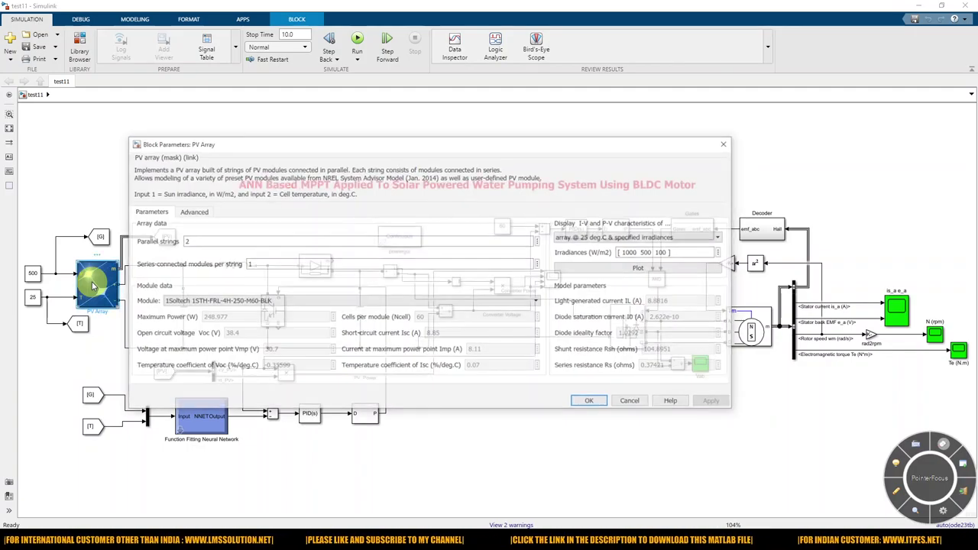
{"action": "left_click_drag", "start_coordinate": [253, 137], "coordinate": [269, 58]}
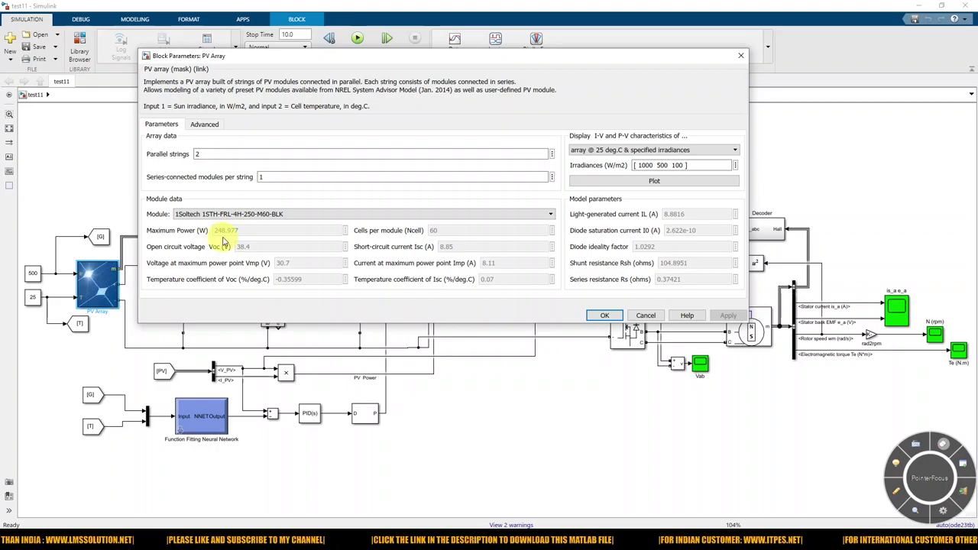
{"action": "double_click", "coordinate": [266, 176]}
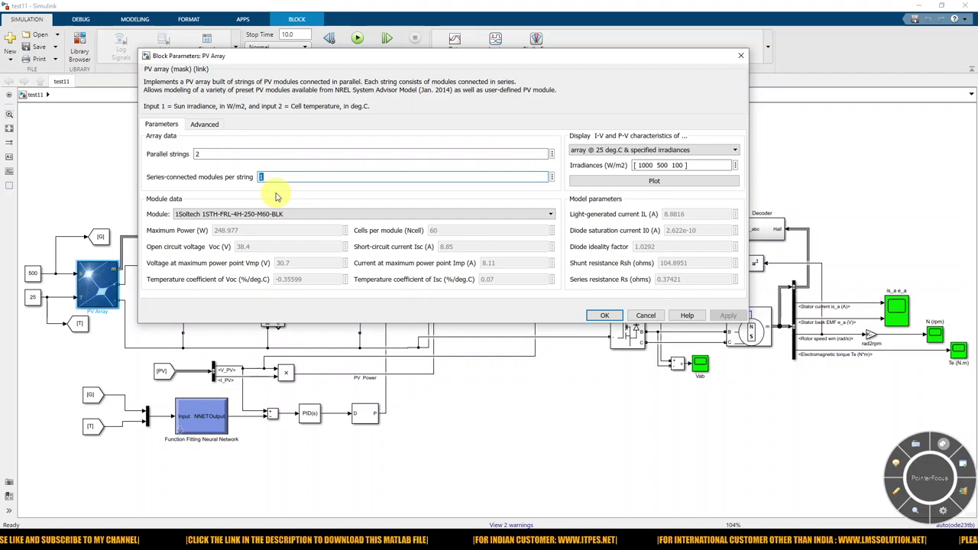
{"action": "double_click", "coordinate": [206, 154]}
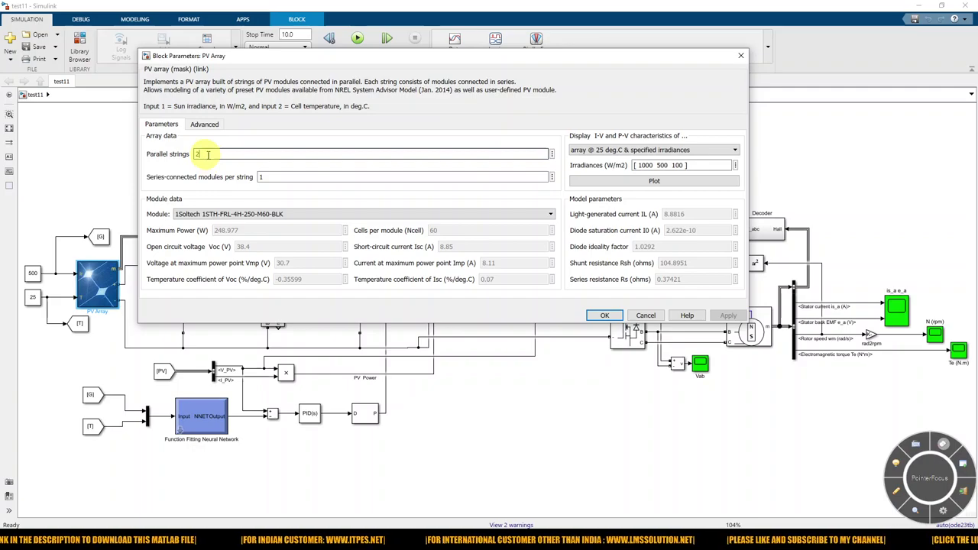
{"action": "double_click", "coordinate": [264, 177]}
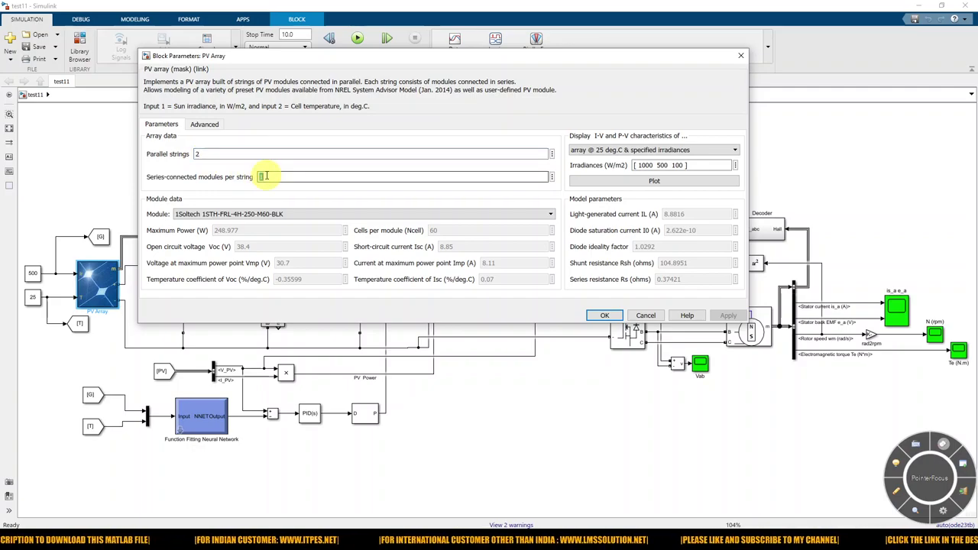
{"action": "double_click", "coordinate": [200, 154]}
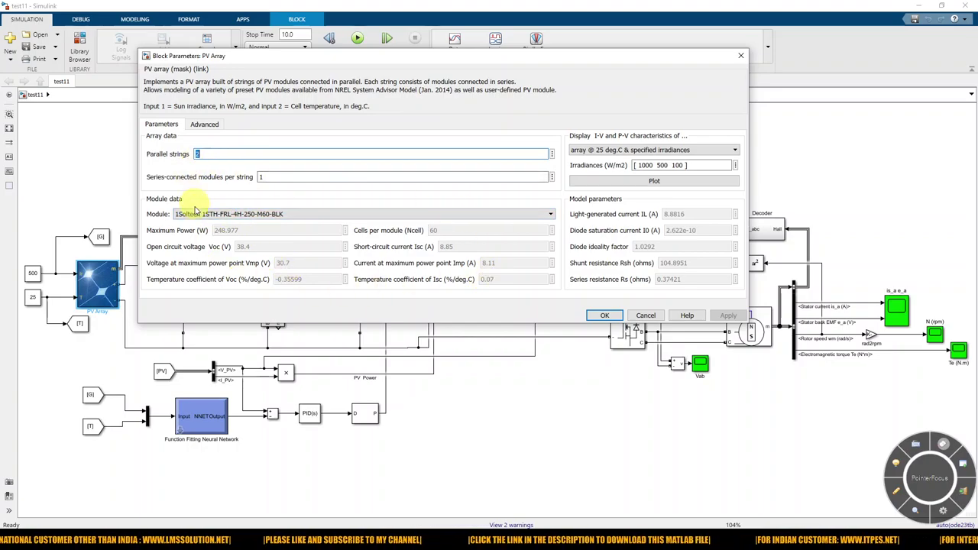
{"action": "left_click", "coordinate": [640, 318]}
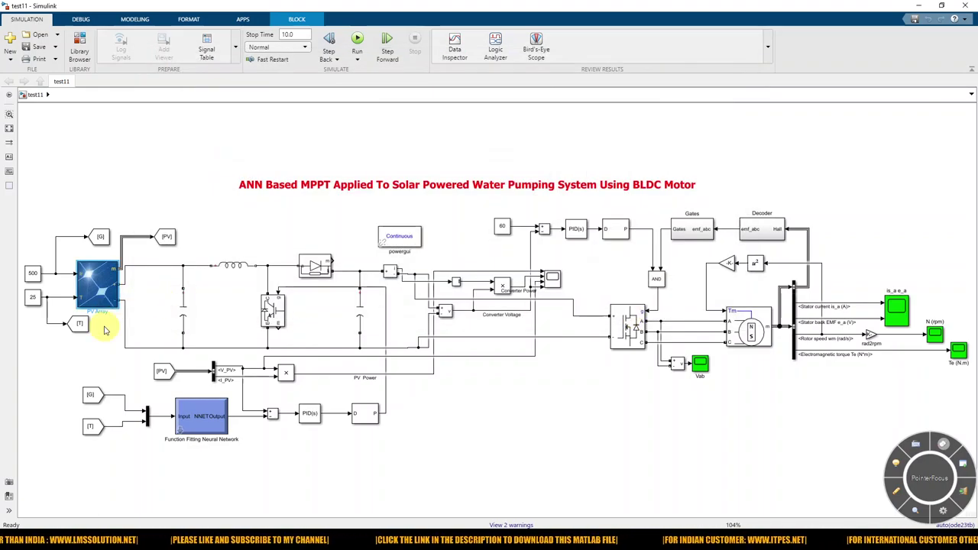
- Point out the PV array and the BLDC motor with pen arrows, circle the boost converter between them, and clear the pen marks
{"action": "key", "text": "F9"}
{"action": "left_click_drag", "start_coordinate": [109, 336], "coordinate": [109, 313]}
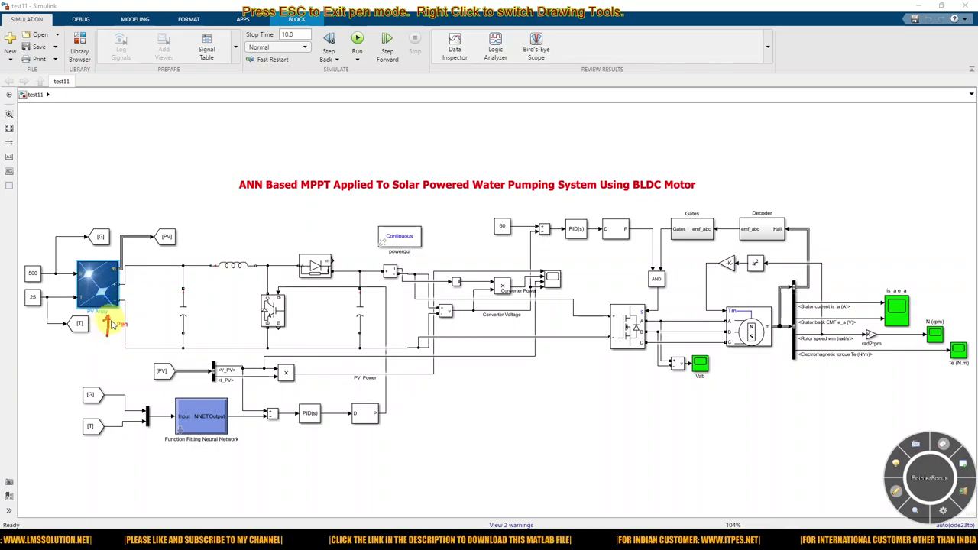
{"action": "mouse_move", "coordinate": [732, 382]}
{"action": "left_mouse_down"}
{"action": "mouse_move", "coordinate": [732, 364]}
{"action": "mouse_move", "coordinate": [723, 380]}
{"action": "left_mouse_up"}
{"action": "mouse_move", "coordinate": [191, 252]}
{"action": "left_mouse_down"}
{"action": "mouse_move", "coordinate": [153, 305]}
{"action": "mouse_move", "coordinate": [162, 352]}
{"action": "mouse_move", "coordinate": [235, 368]}
{"action": "mouse_move", "coordinate": [405, 362]}
{"action": "mouse_move", "coordinate": [444, 290]}
{"action": "mouse_move", "coordinate": [432, 258]}
{"action": "mouse_move", "coordinate": [195, 254]}
{"action": "left_mouse_up"}
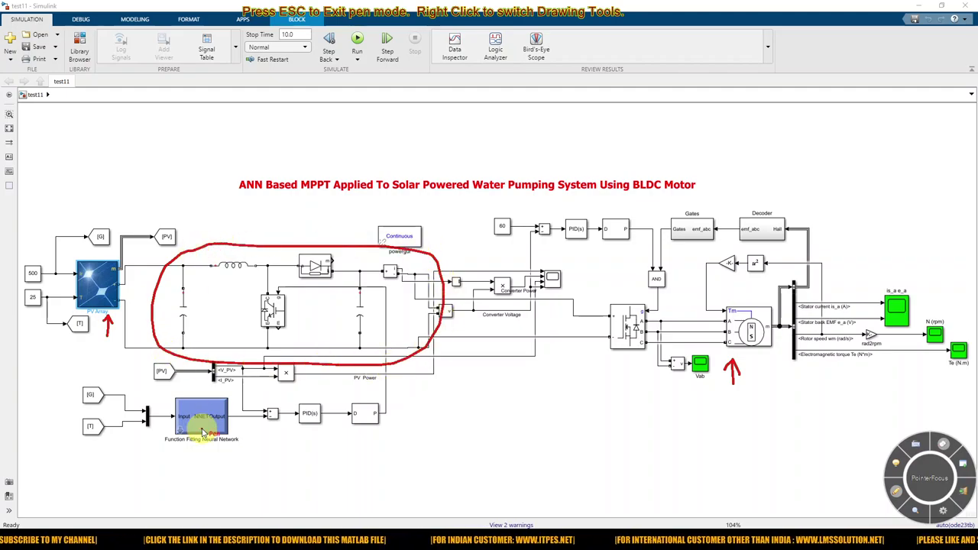
{"action": "key", "text": "Escape"}
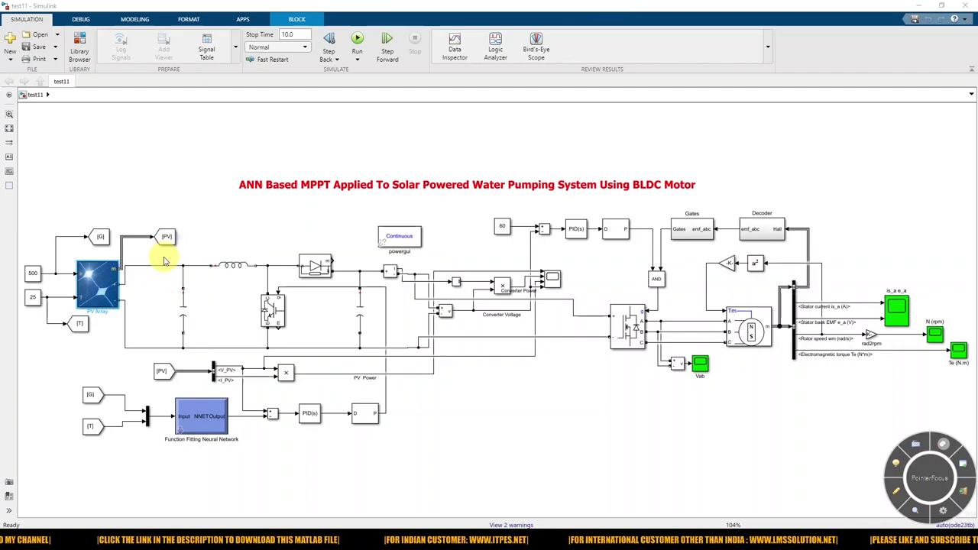
- Mark the converter's input side, the 60 voltage reference, and the inductor and output capacitor with the pen, and clear the marks
{"action": "key", "text": "F9"}
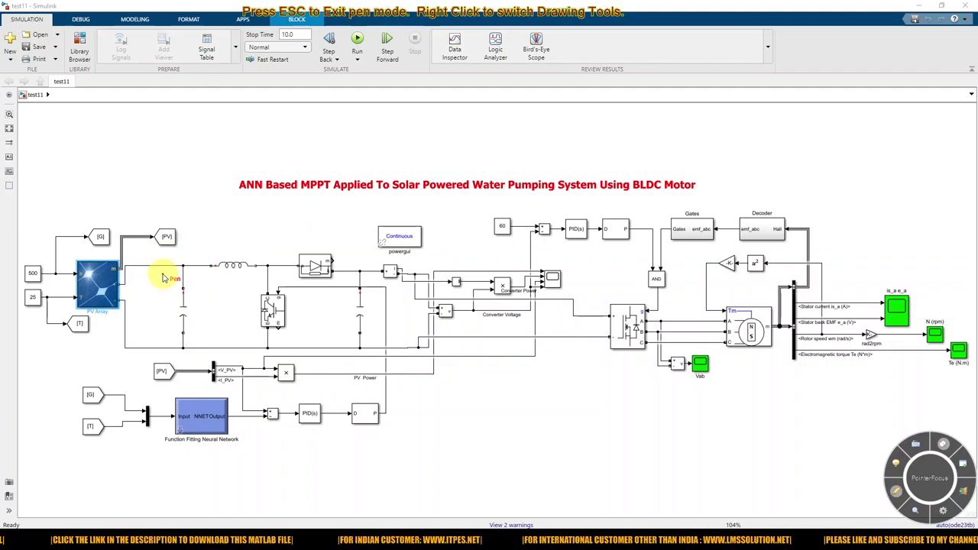
{"action": "mouse_move", "coordinate": [163, 276]}
{"action": "left_mouse_down"}
{"action": "mouse_move", "coordinate": [158, 352]}
{"action": "mouse_move", "coordinate": [159, 304]}
{"action": "mouse_move", "coordinate": [167, 304]}
{"action": "mouse_move", "coordinate": [159, 323]}
{"action": "left_mouse_up"}
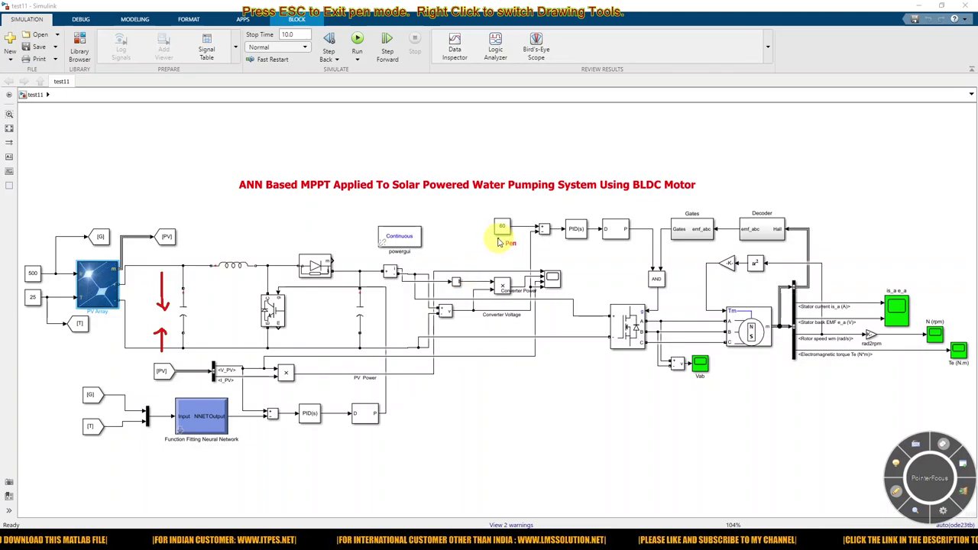
{"action": "left_click_drag", "start_coordinate": [495, 237], "coordinate": [510, 237]}
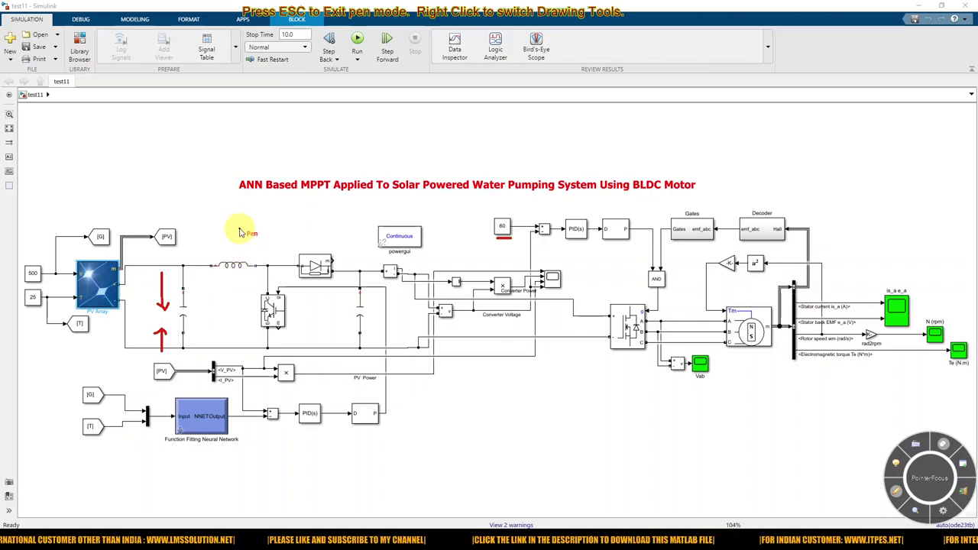
{"action": "left_click_drag", "start_coordinate": [239, 228], "coordinate": [239, 249]}
{"action": "left_click_drag", "start_coordinate": [327, 315], "coordinate": [339, 320]}
{"action": "key", "text": "Escape"}
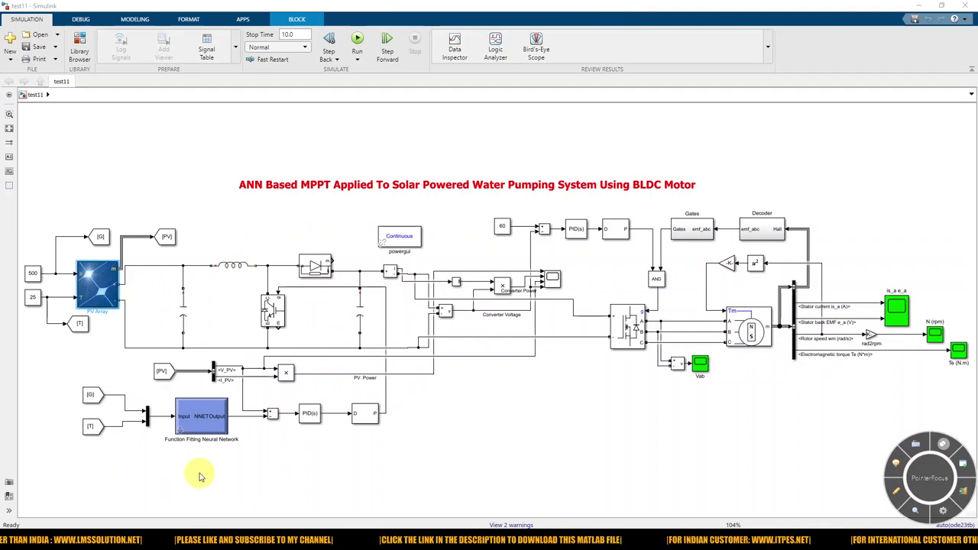
- Underline the neural network MPPT control section with the pen and mark its G and T input paths
{"action": "key", "text": "F9"}
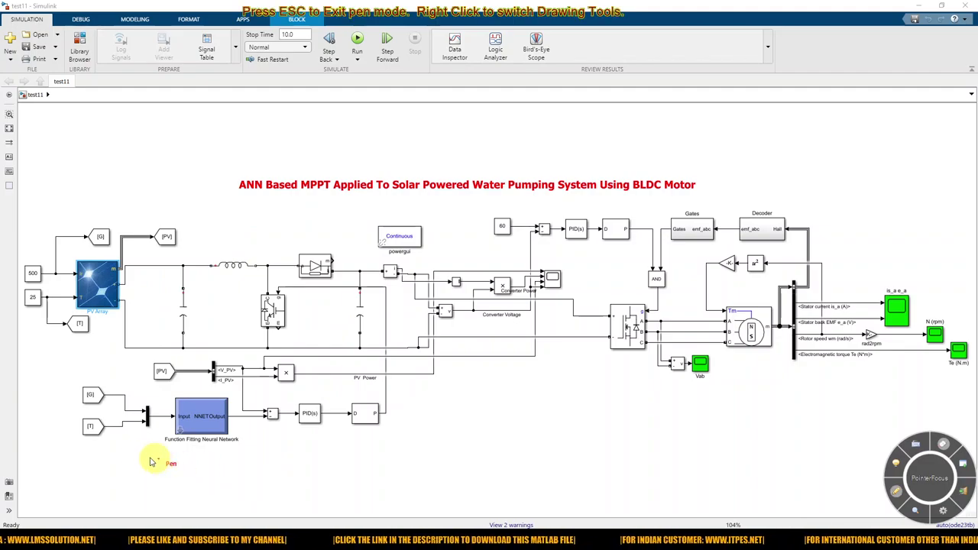
{"action": "left_click_drag", "start_coordinate": [84, 454], "coordinate": [384, 459]}
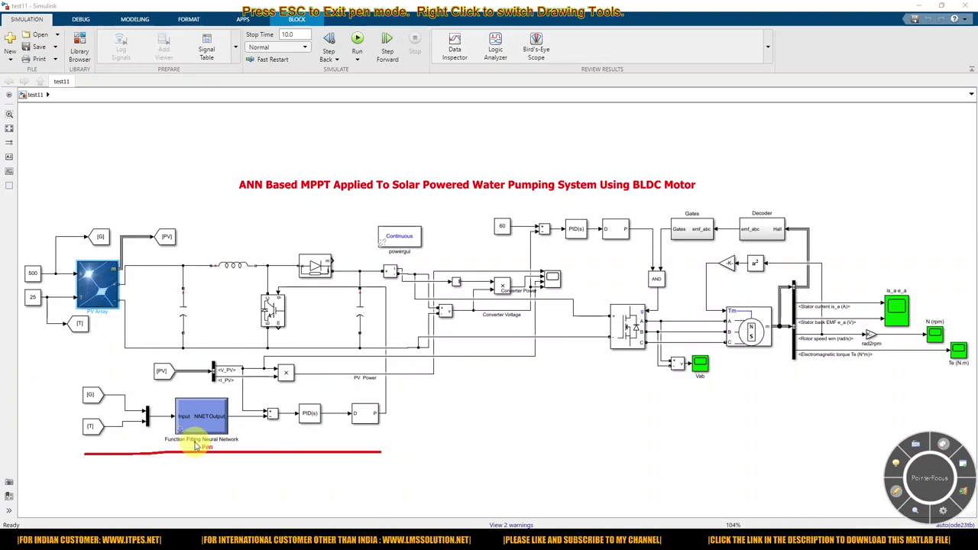
{"action": "left_click_drag", "start_coordinate": [106, 386], "coordinate": [137, 397]}
{"action": "mouse_move", "coordinate": [96, 442]}
{"action": "left_mouse_down"}
{"action": "mouse_move", "coordinate": [139, 428]}
{"action": "mouse_move", "coordinate": [136, 440]}
{"action": "left_mouse_up"}
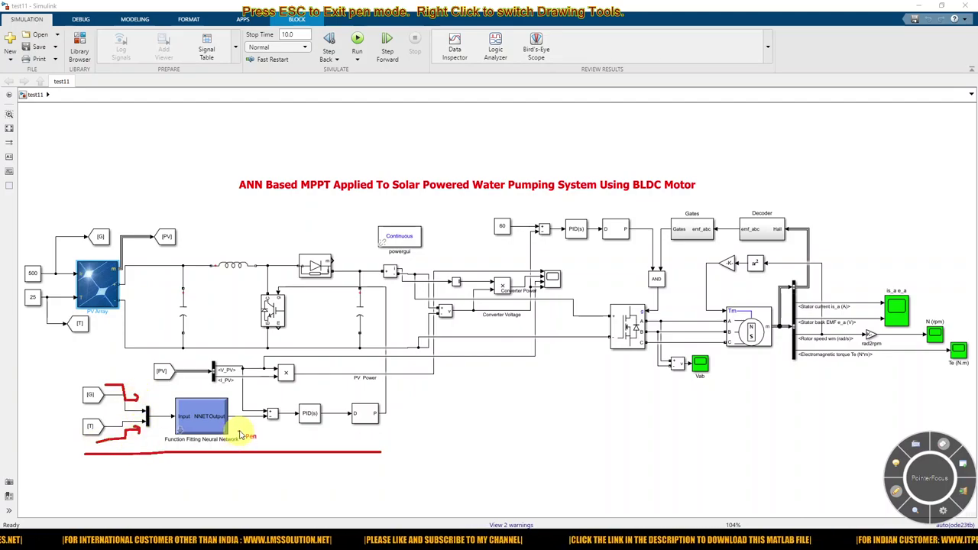
- Trace the network output and PV voltage through the PID and PWM blocks to the converter switch, point out the PV array, and clear the marks
{"action": "left_click_drag", "start_coordinate": [246, 432], "coordinate": [251, 425]}
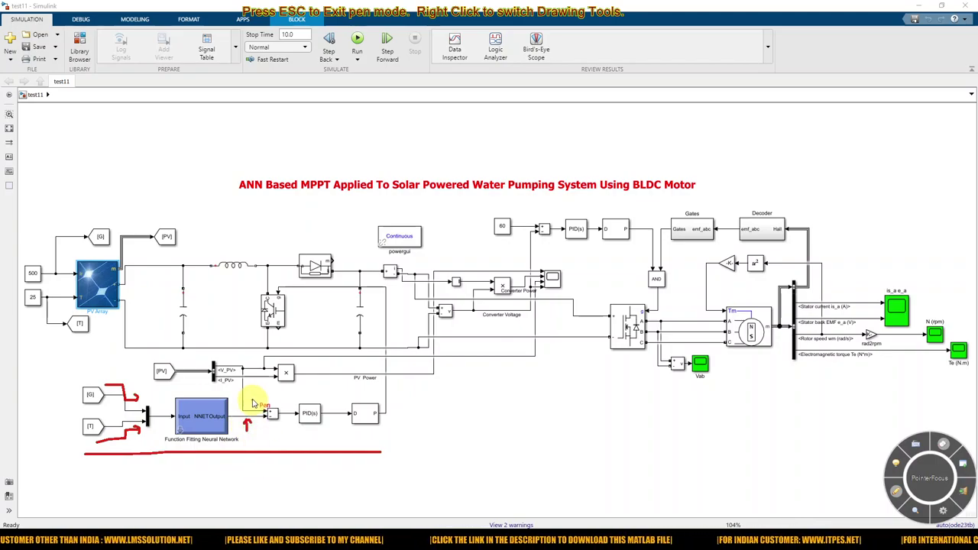
{"action": "mouse_move", "coordinate": [249, 385]}
{"action": "left_mouse_down"}
{"action": "mouse_move", "coordinate": [248, 411]}
{"action": "mouse_move", "coordinate": [258, 405]}
{"action": "left_mouse_up"}
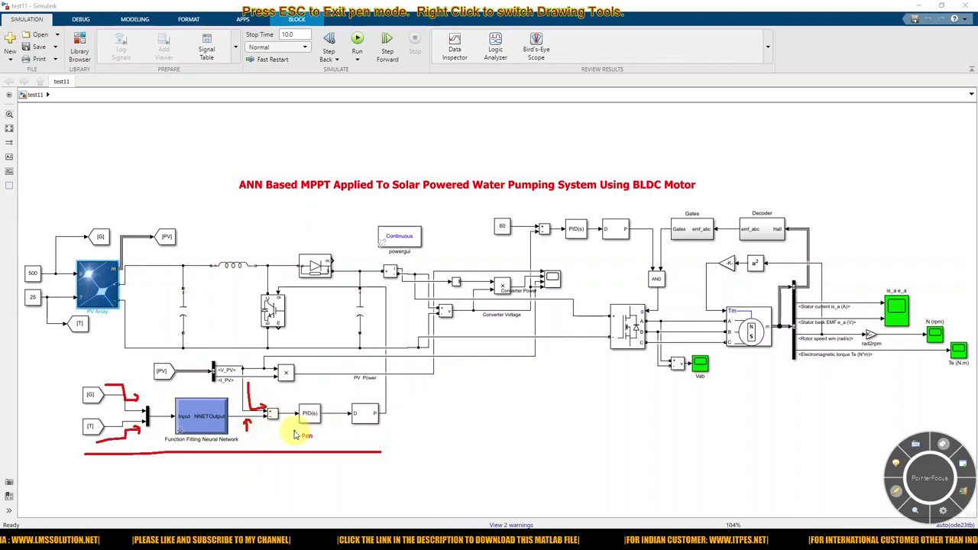
{"action": "mouse_move", "coordinate": [293, 432]}
{"action": "left_mouse_down"}
{"action": "mouse_move", "coordinate": [386, 432]}
{"action": "mouse_move", "coordinate": [392, 411]}
{"action": "mouse_move", "coordinate": [397, 309]}
{"action": "mouse_move", "coordinate": [291, 306]}
{"action": "left_mouse_up"}
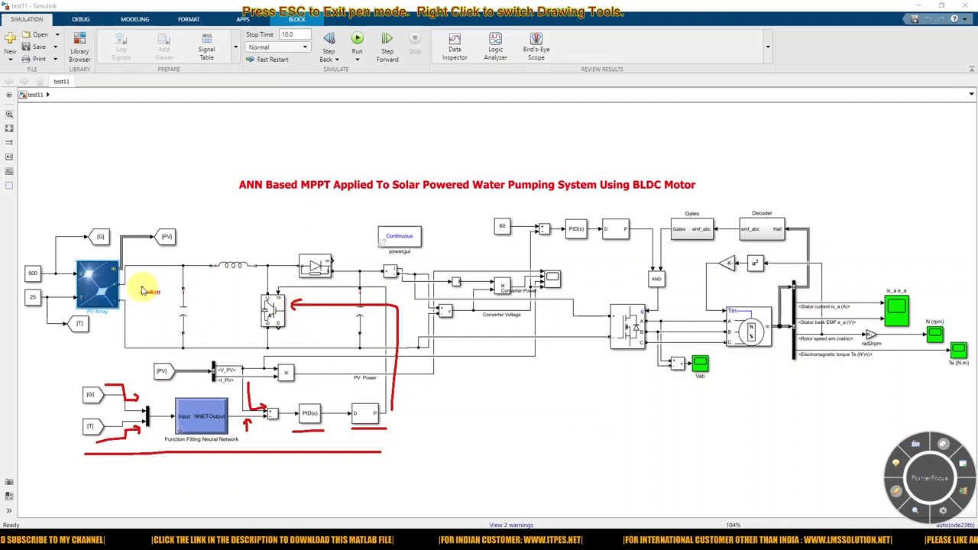
{"action": "left_click_drag", "start_coordinate": [152, 291], "coordinate": [135, 291]}
{"action": "left_click_drag", "start_coordinate": [142, 286], "coordinate": [143, 298]}
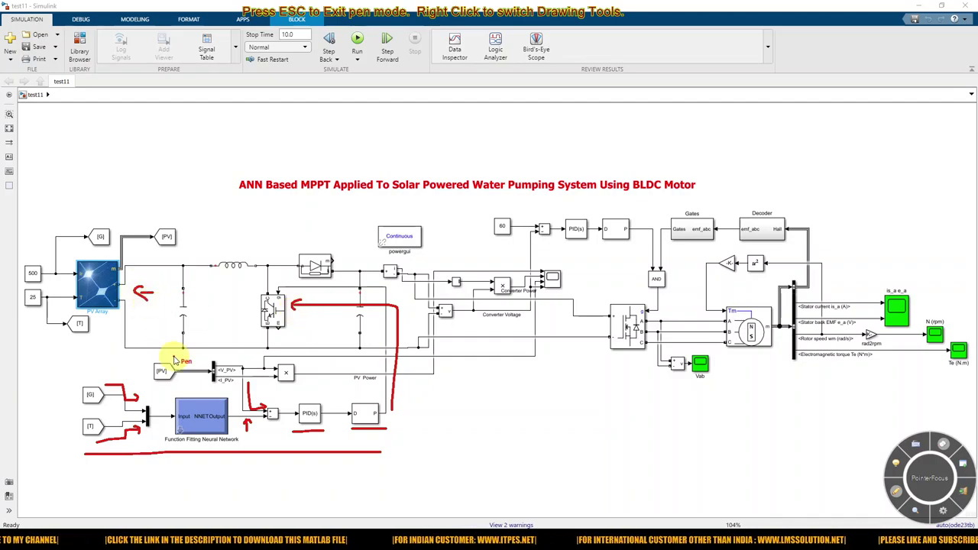
{"action": "key", "text": "Escape"}
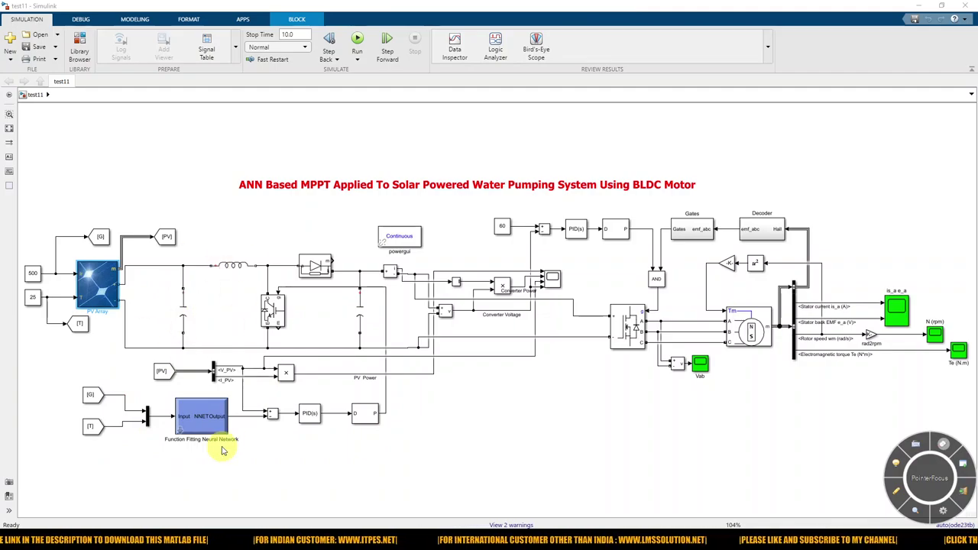
- Set the irradiance constant feeding the PV Array block to 1000
{"action": "double_click", "coordinate": [32, 274]}
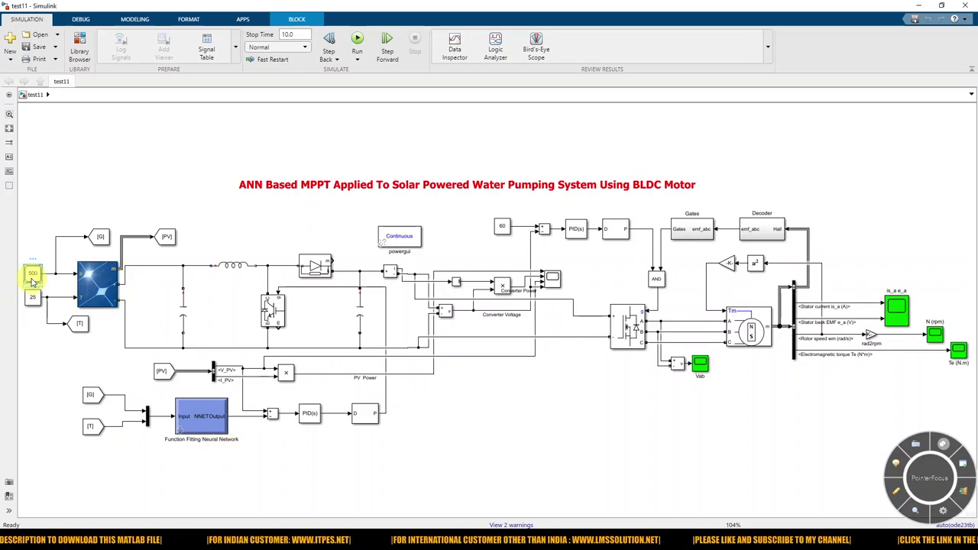
{"action": "type", "text": "1000"}
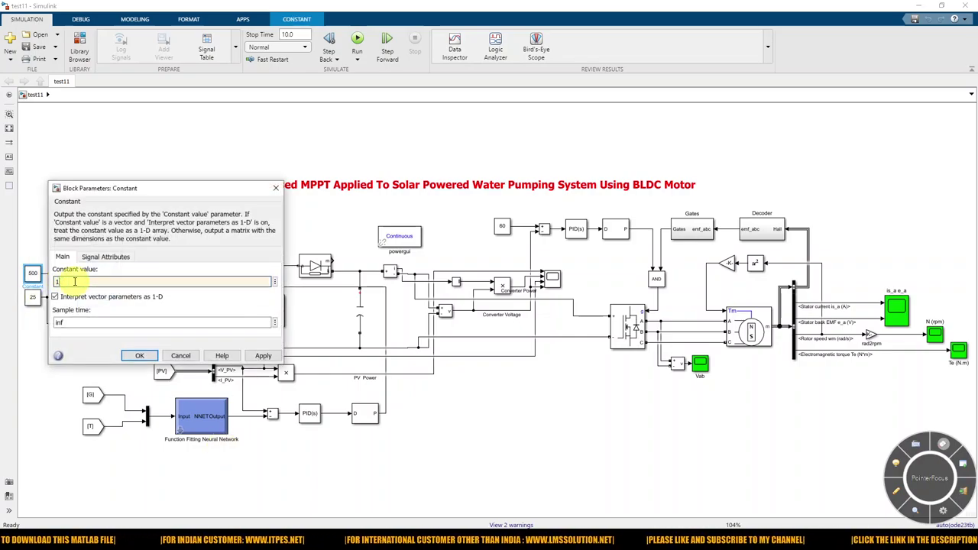
{"action": "left_click", "coordinate": [137, 355]}
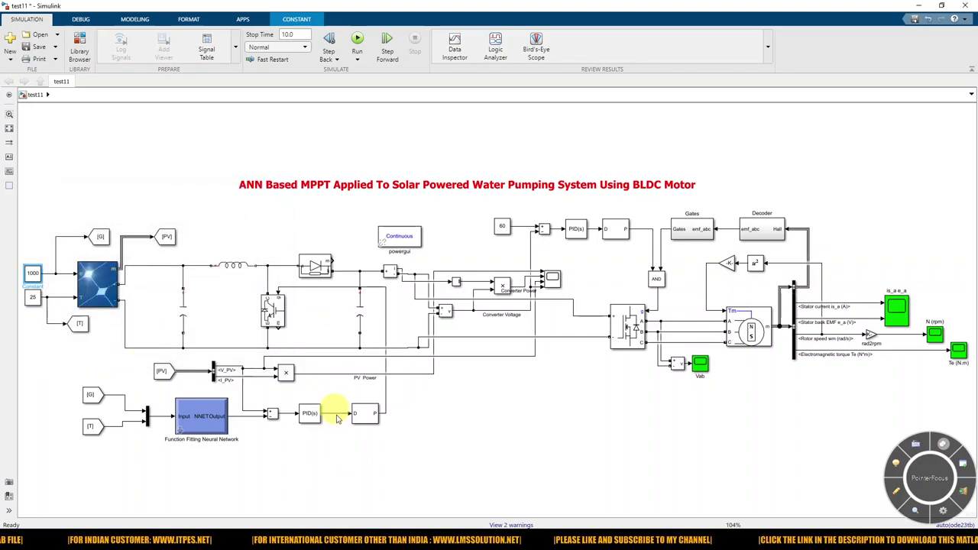
- Bring up the Scope, N (rpm), Te (N.m), Vab and is_a e_a scope windows over the model
{"action": "mouse_move", "coordinate": [399, 535]}
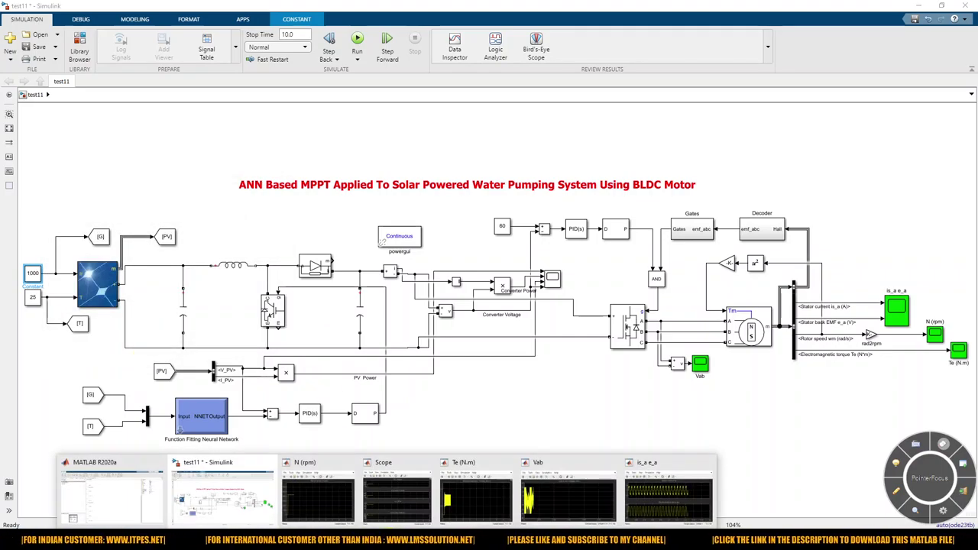
{"action": "left_click", "coordinate": [389, 518]}
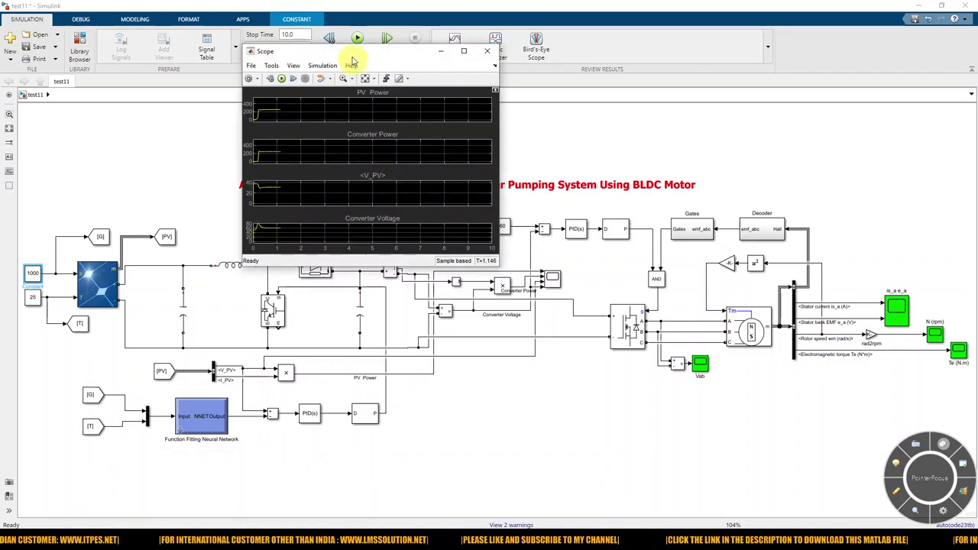
{"action": "left_click_drag", "start_coordinate": [339, 38], "coordinate": [281, 57]}
{"action": "left_click", "coordinate": [399, 535]}
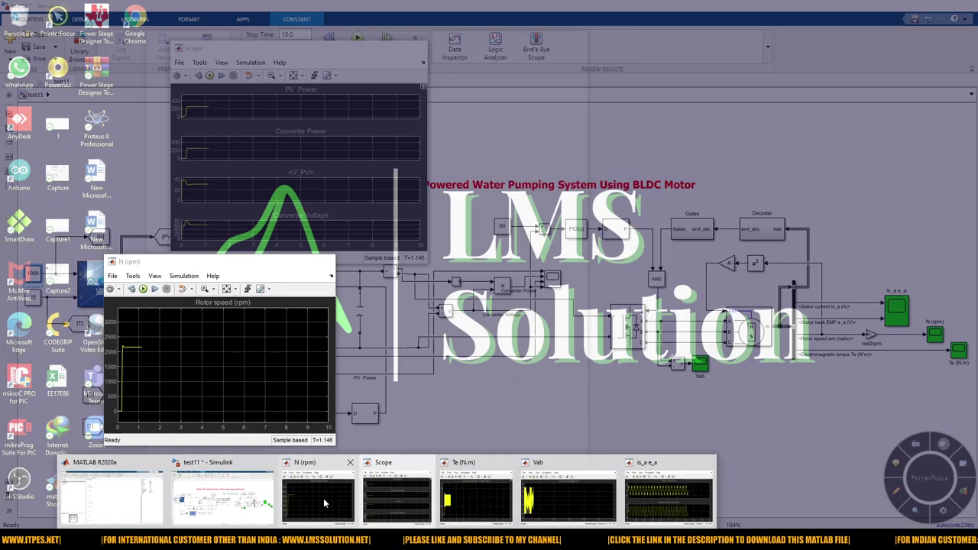
{"action": "left_click", "coordinate": [324, 503]}
{"action": "left_click", "coordinate": [398, 535]}
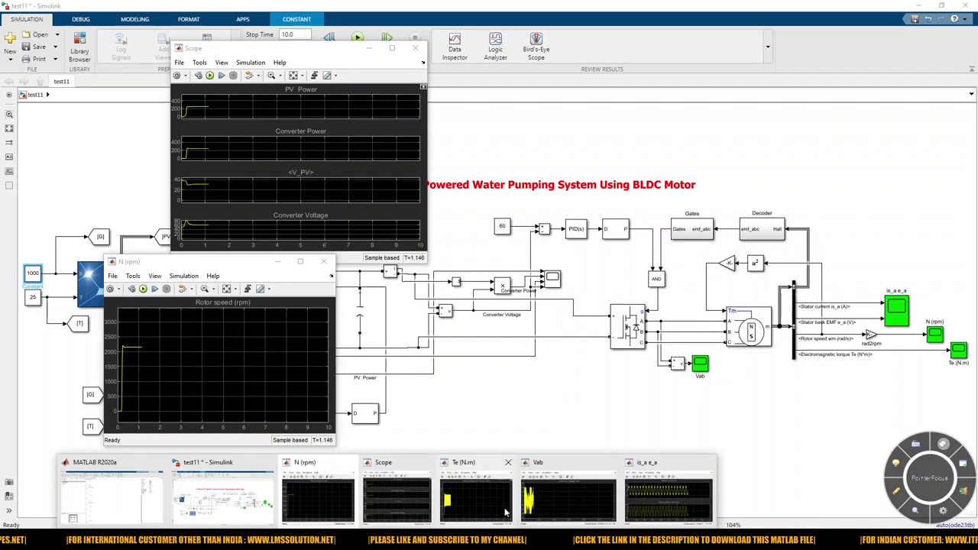
{"action": "left_click", "coordinate": [475, 501]}
{"action": "left_click", "coordinate": [399, 535]}
{"action": "left_click", "coordinate": [566, 500]}
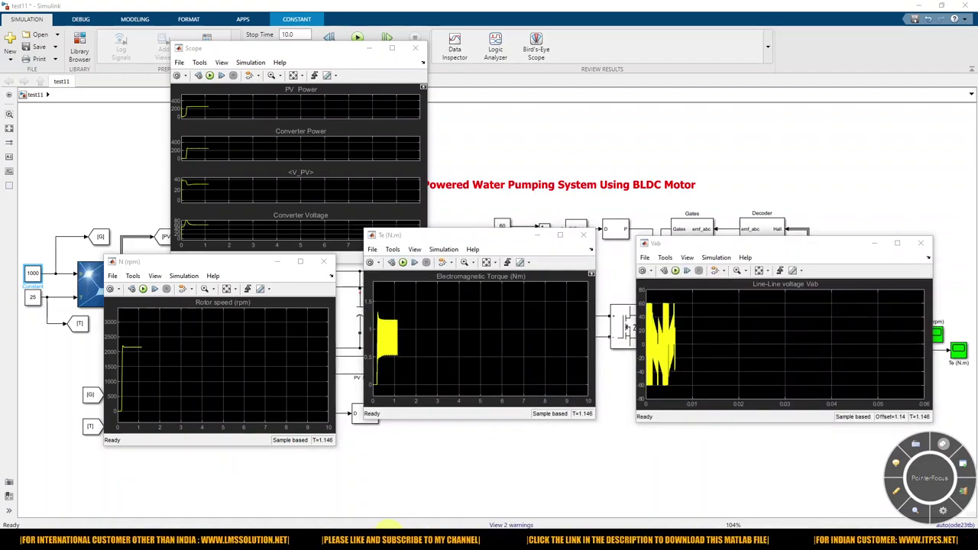
{"action": "left_click", "coordinate": [398, 535]}
{"action": "left_click", "coordinate": [693, 495]}
- Arrange the five scope windows side by side in two rows so that every plot can be read
{"action": "left_click_drag", "start_coordinate": [465, 44], "coordinate": [566, 39]}
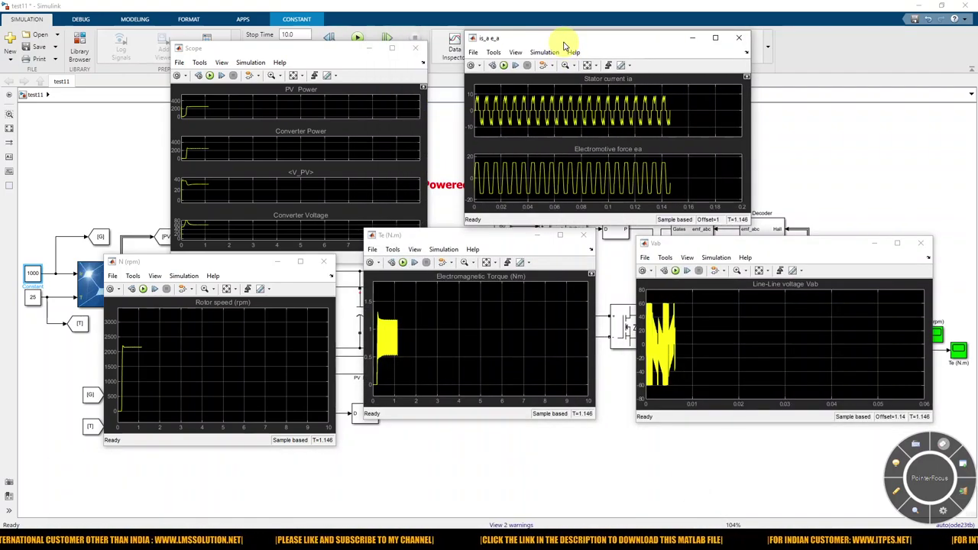
{"action": "left_click_drag", "start_coordinate": [435, 235], "coordinate": [452, 268]}
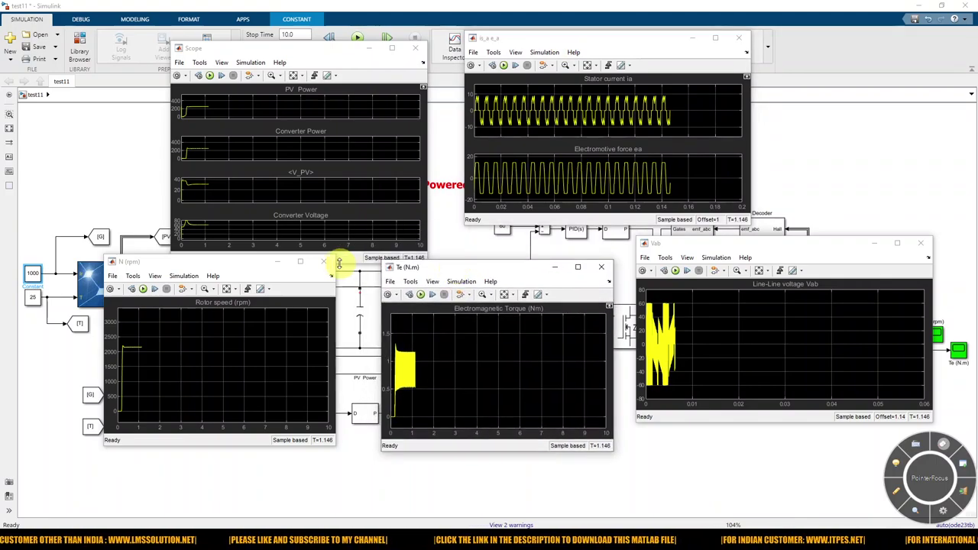
{"action": "left_click_drag", "start_coordinate": [221, 266], "coordinate": [251, 281]}
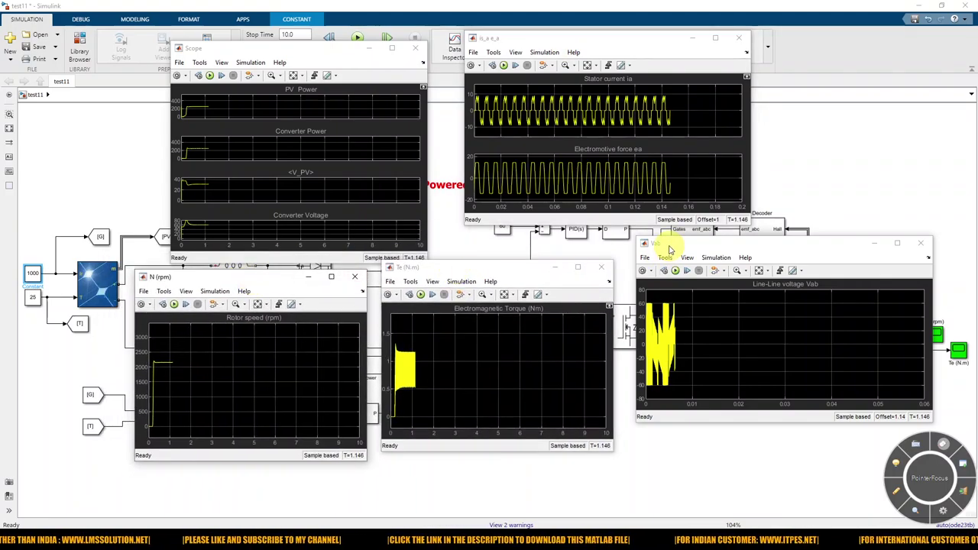
{"action": "left_click_drag", "start_coordinate": [669, 247], "coordinate": [657, 265]}
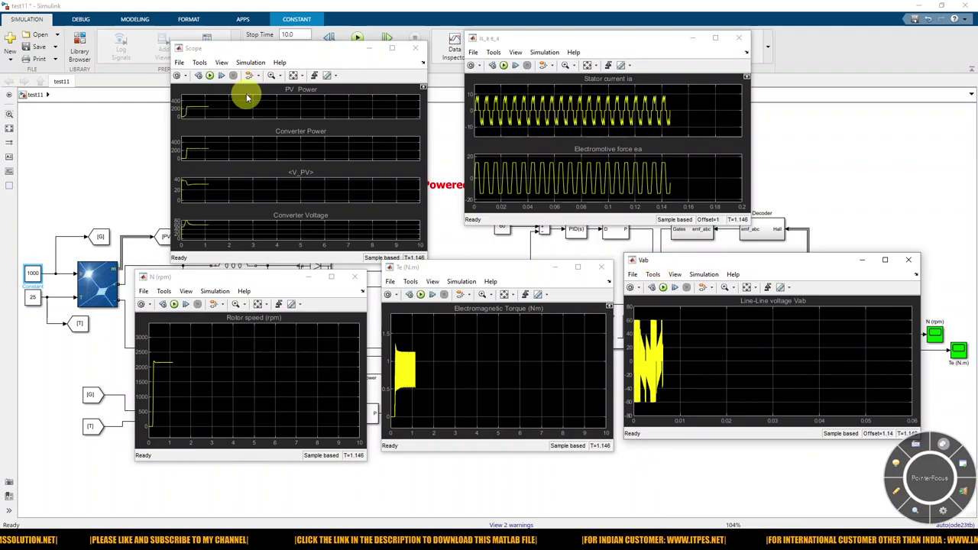
{"action": "left_click_drag", "start_coordinate": [272, 51], "coordinate": [245, 48]}
- Tick each plot in the five scope windows with the pen, from PV power to line voltage, and clear the marks
{"action": "key", "text": "F10"}
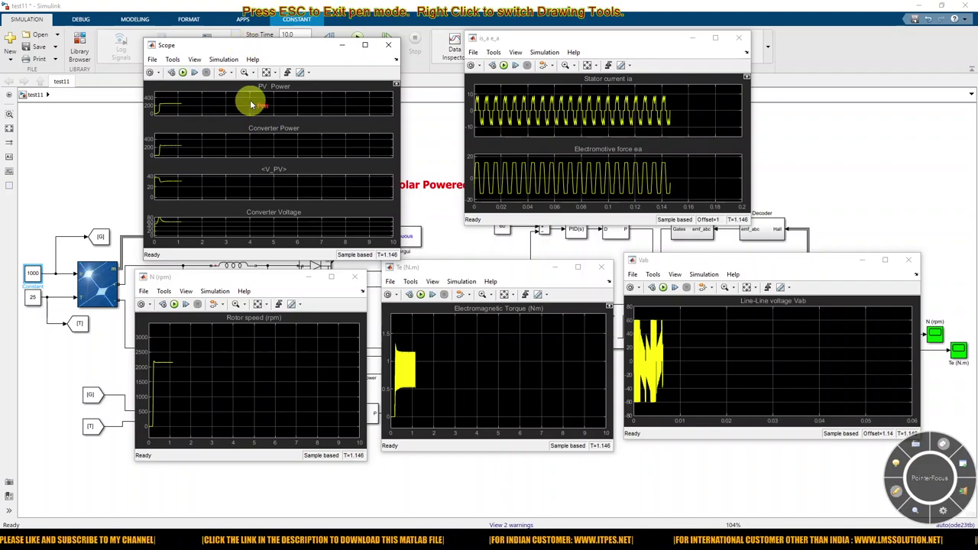
{"action": "left_click_drag", "start_coordinate": [253, 99], "coordinate": [271, 98]}
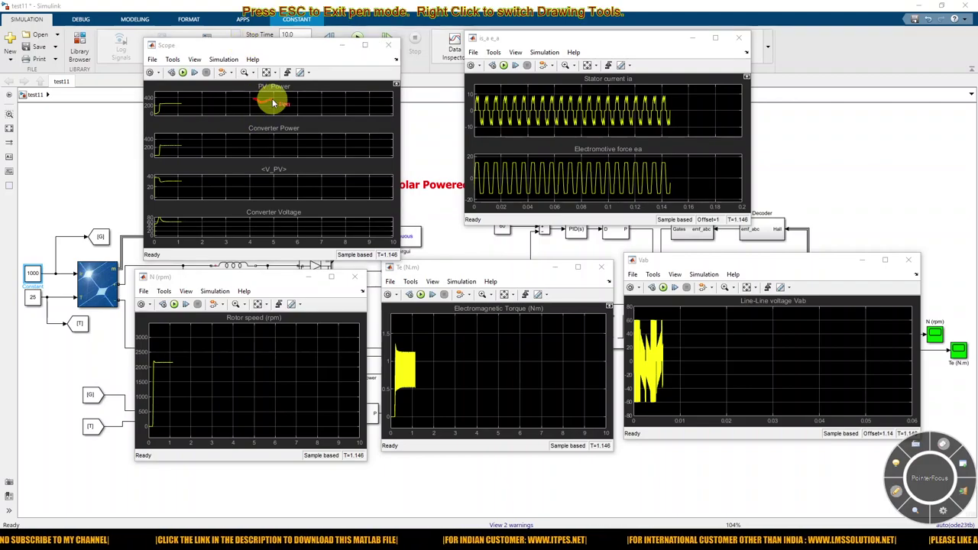
{"action": "left_click_drag", "start_coordinate": [267, 142], "coordinate": [286, 145]}
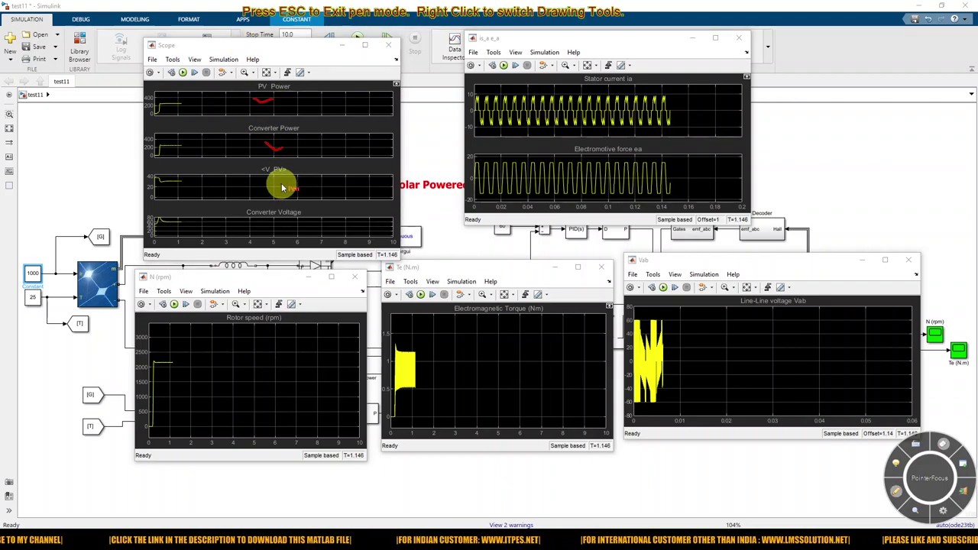
{"action": "left_click_drag", "start_coordinate": [280, 184], "coordinate": [300, 188]}
{"action": "left_click_drag", "start_coordinate": [291, 226], "coordinate": [310, 220]}
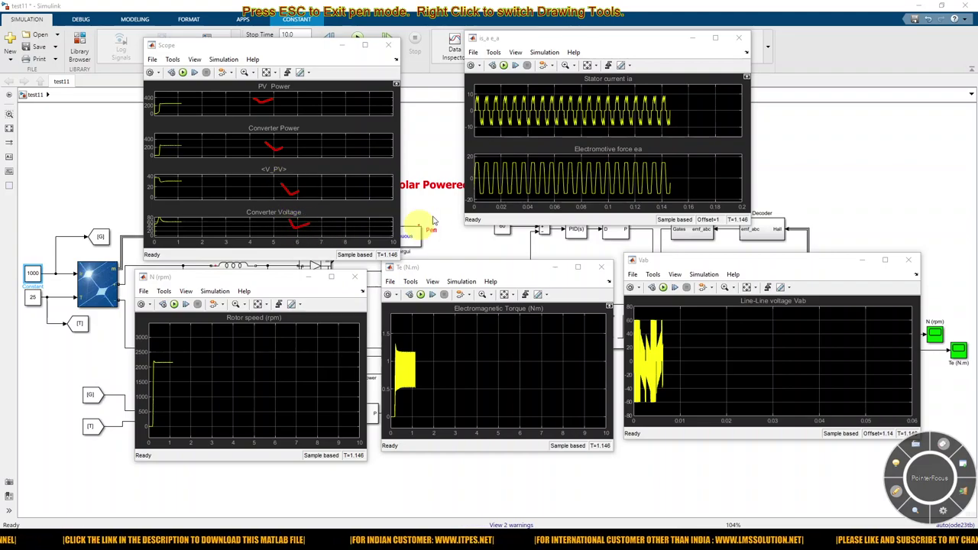
{"action": "left_click_drag", "start_coordinate": [585, 89], "coordinate": [611, 93]}
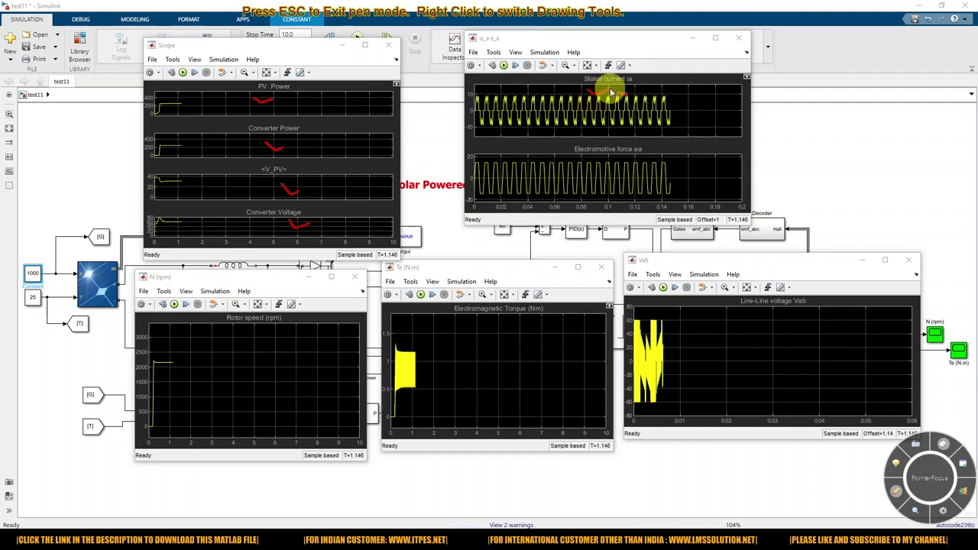
{"action": "mouse_move", "coordinate": [612, 168]}
{"action": "left_mouse_down"}
{"action": "mouse_move", "coordinate": [572, 164]}
{"action": "mouse_move", "coordinate": [584, 200]}
{"action": "left_mouse_up"}
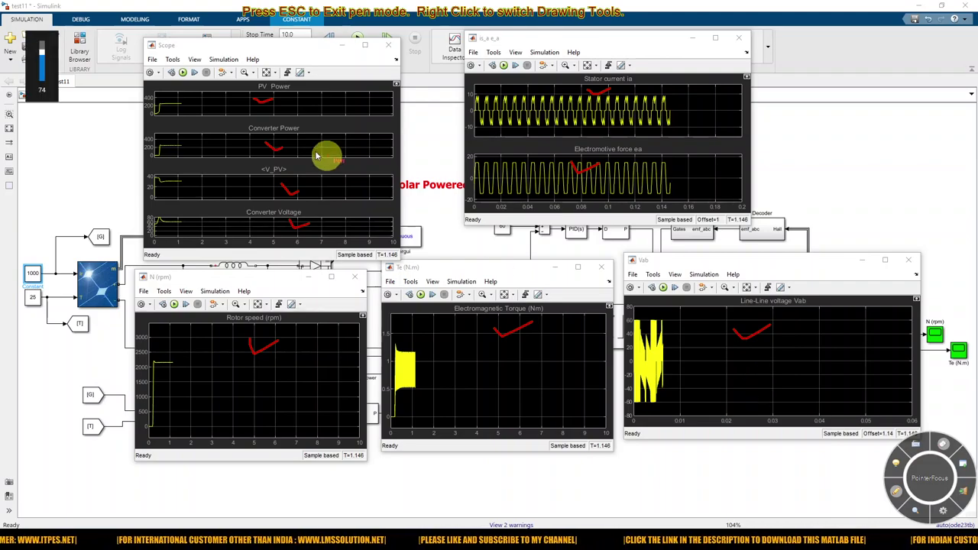
{"action": "key", "text": "Escape"}
- Run the simulation, tick the power, voltage, rotor speed and torque traces with the pen, and clear the marks
{"action": "left_click", "coordinate": [182, 72]}
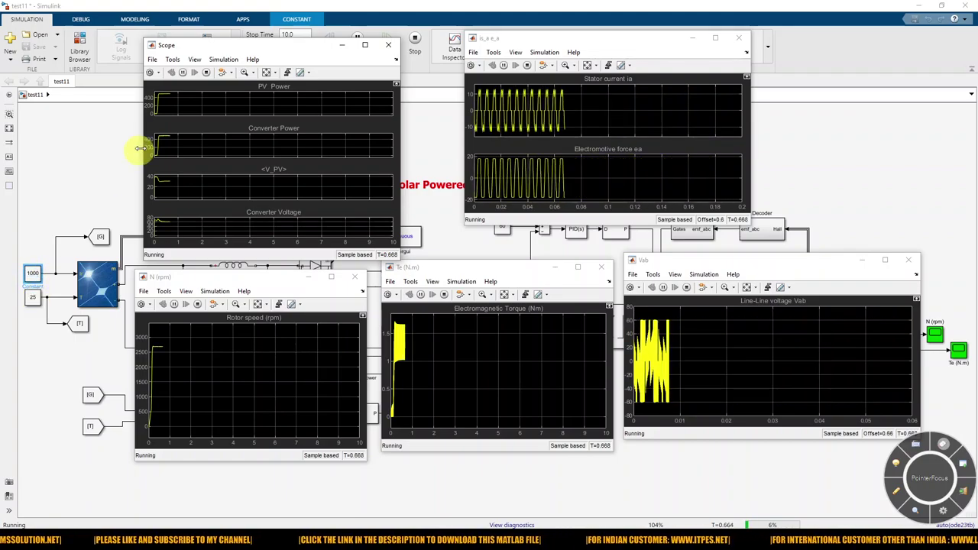
{"action": "key", "text": "F9"}
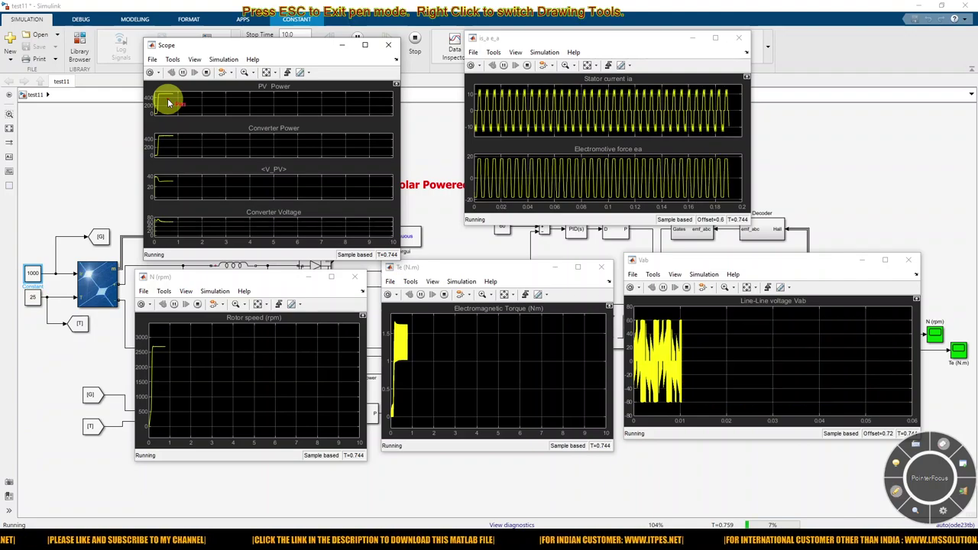
{"action": "left_click_drag", "start_coordinate": [174, 99], "coordinate": [190, 93]}
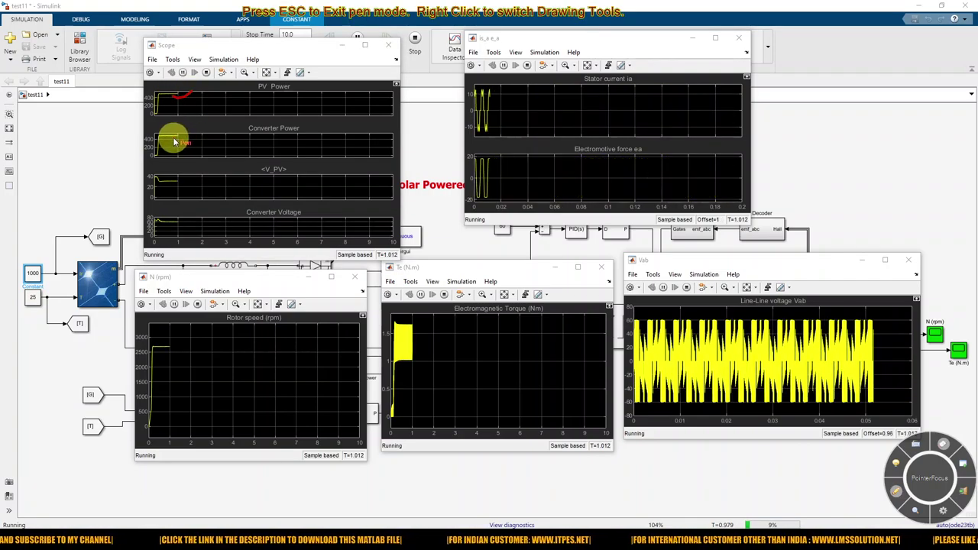
{"action": "left_click_drag", "start_coordinate": [175, 138], "coordinate": [191, 139]}
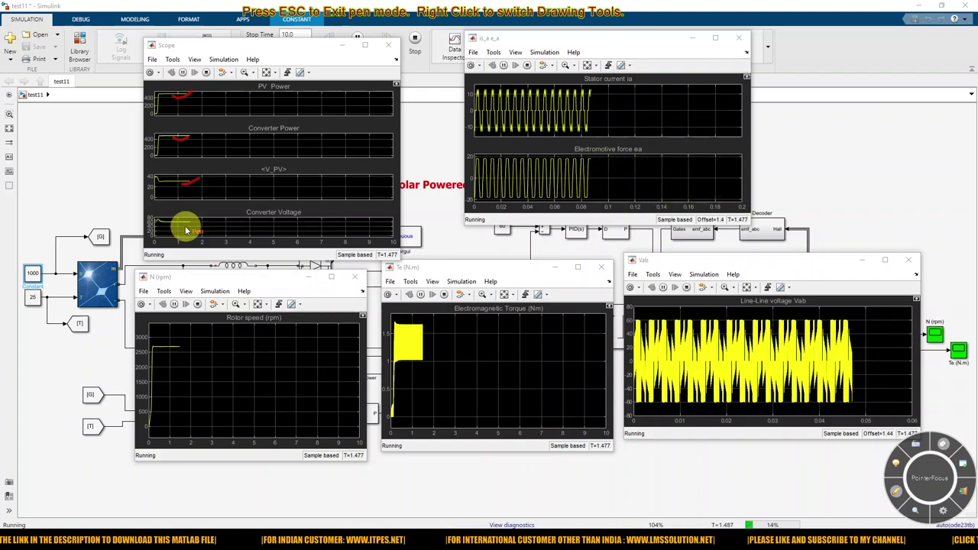
{"action": "left_click_drag", "start_coordinate": [183, 228], "coordinate": [204, 214]}
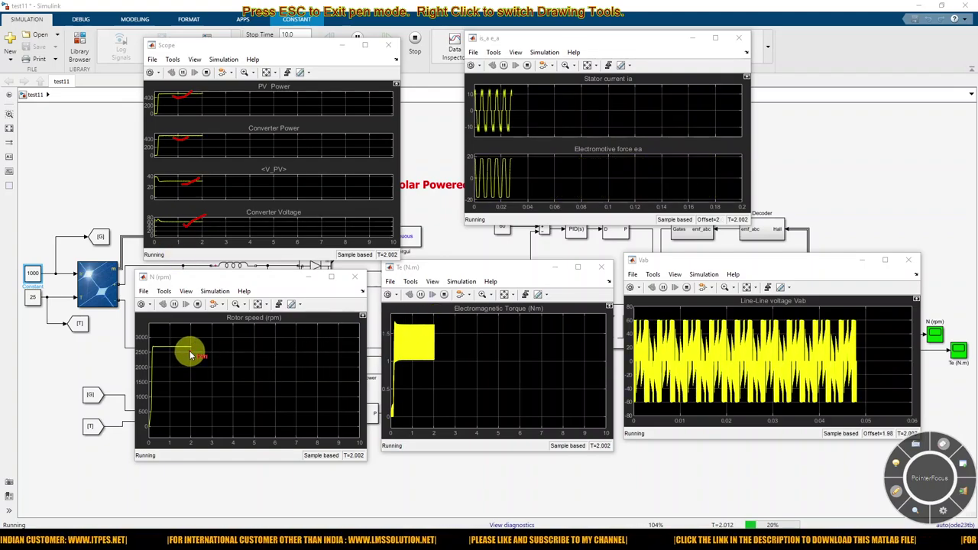
{"action": "left_click_drag", "start_coordinate": [191, 355], "coordinate": [211, 351]}
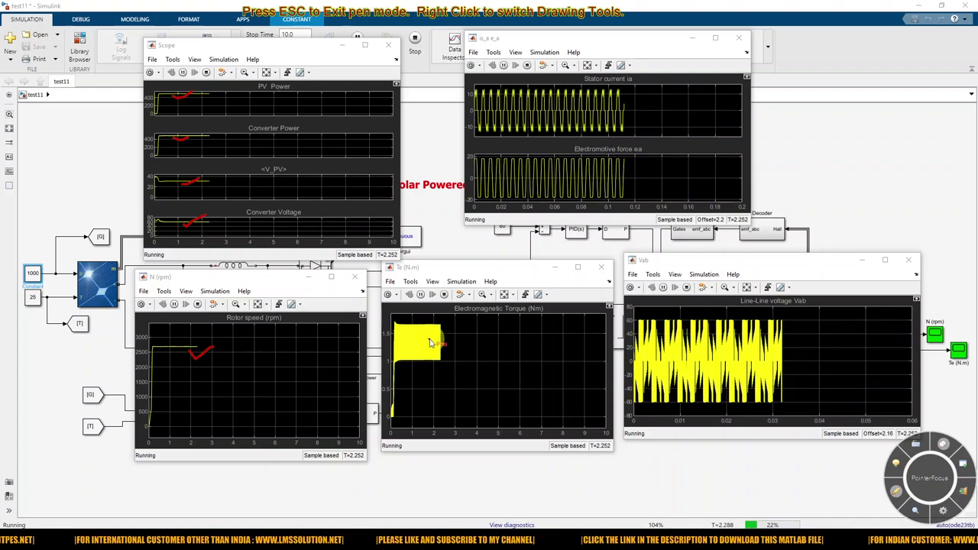
{"action": "left_click_drag", "start_coordinate": [429, 337], "coordinate": [460, 334]}
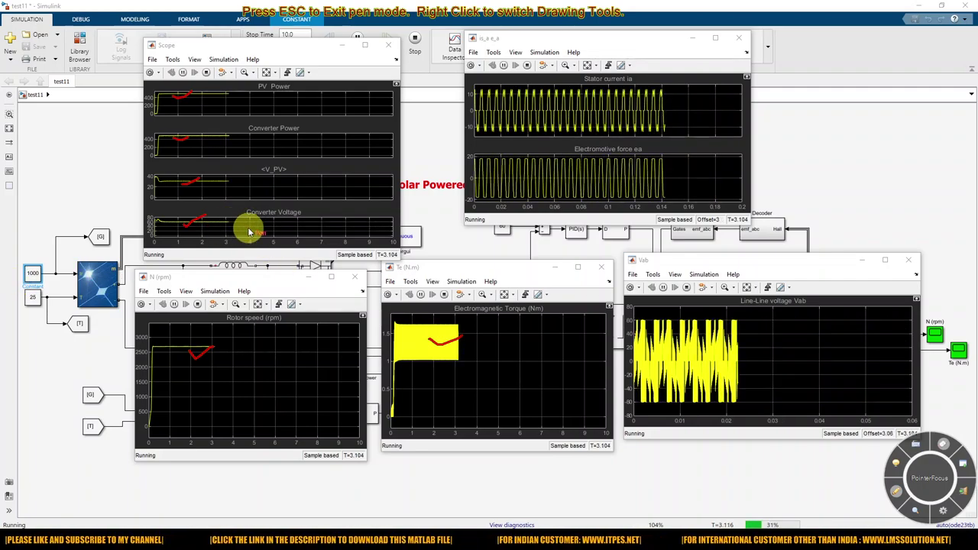
{"action": "key", "text": "Escape"}
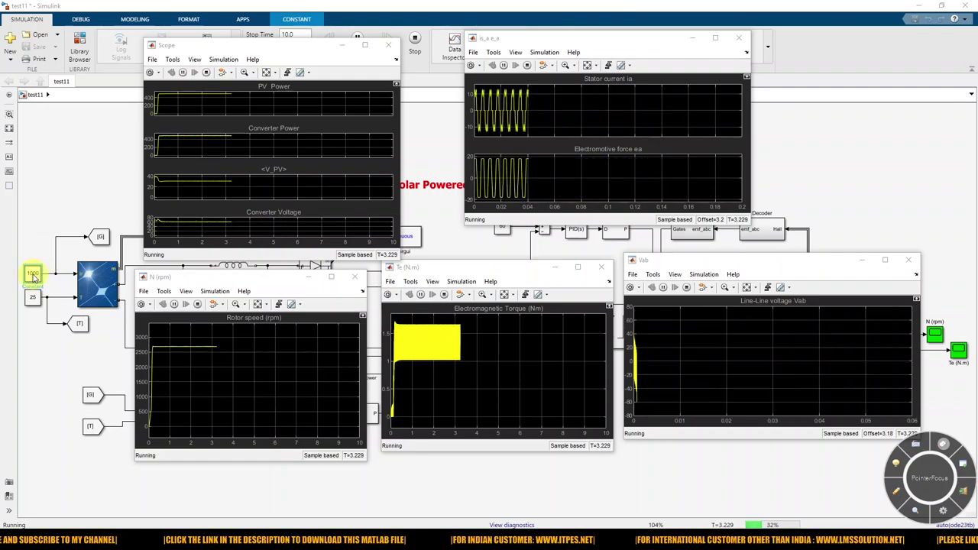
- Change the irradiance constant feeding the PV array to 500 while the simulation is running
{"action": "left_click", "coordinate": [33, 273]}
{"action": "double_click", "coordinate": [33, 272]}
{"action": "type", "text": "500"}
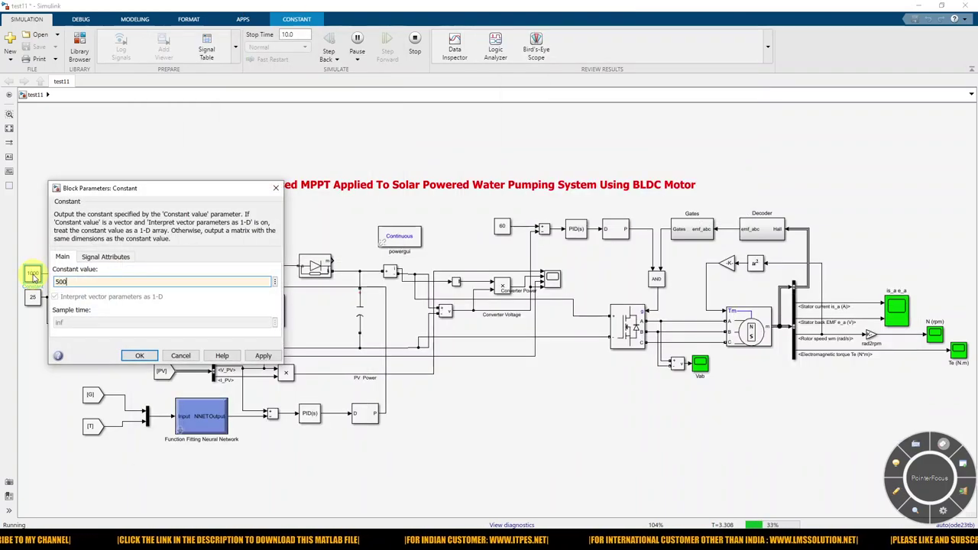
{"action": "key", "text": "Return"}
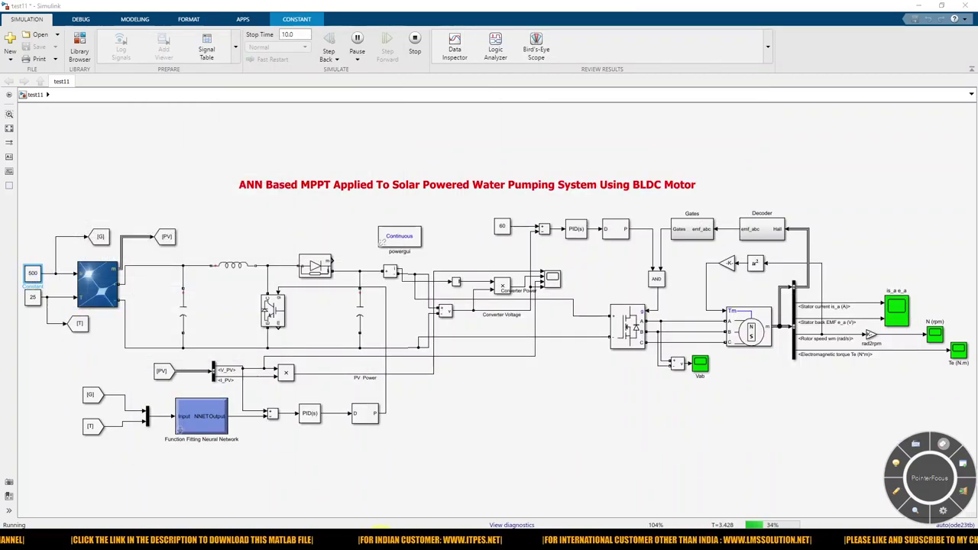
- Bring all five scope windows back in front of the model during the run
{"action": "left_click", "coordinate": [391, 524]}
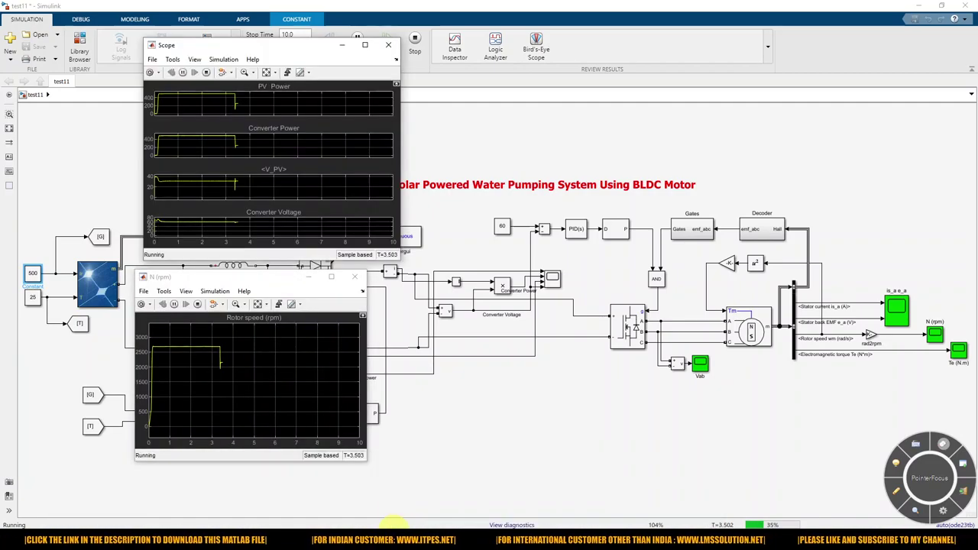
{"action": "left_click", "coordinate": [432, 513]}
{"action": "mouse_move", "coordinate": [397, 527]}
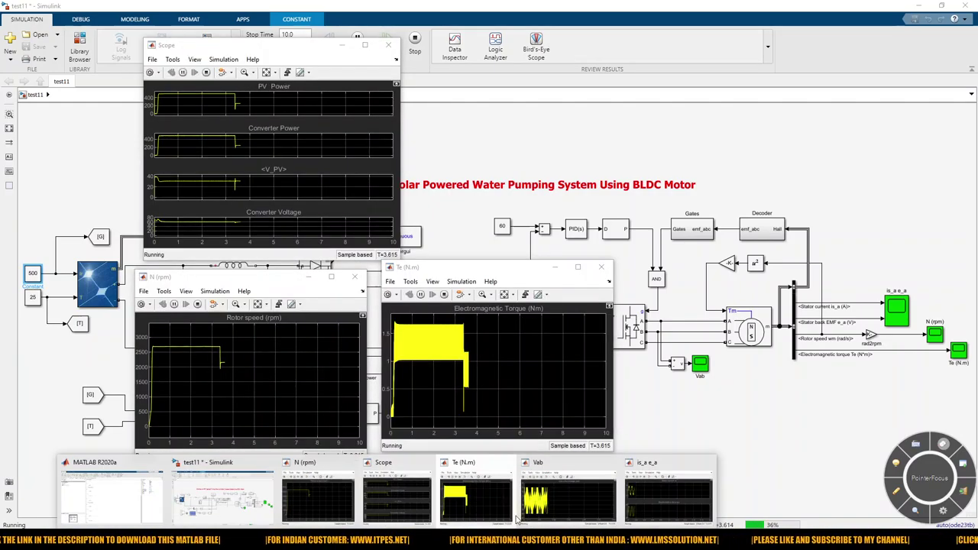
{"action": "left_click", "coordinate": [565, 496]}
{"action": "left_click", "coordinate": [640, 508]}
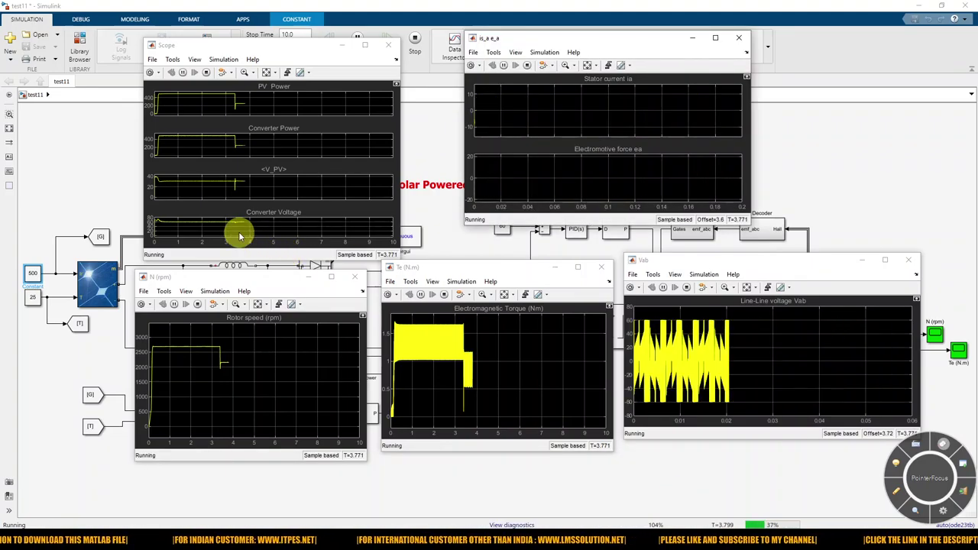
- Circle the responses to the irradiance change with the pen on the PV and converter power, both voltages, rotor speed and torque plots
{"action": "key", "text": "F9"}
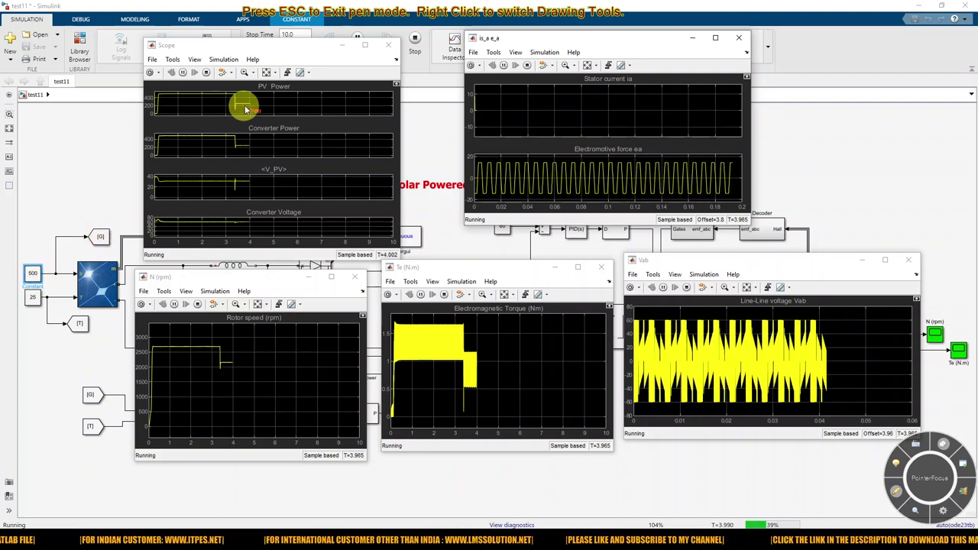
{"action": "mouse_move", "coordinate": [244, 103]}
{"action": "left_mouse_down"}
{"action": "mouse_move", "coordinate": [225, 104]}
{"action": "mouse_move", "coordinate": [262, 107]}
{"action": "left_mouse_up"}
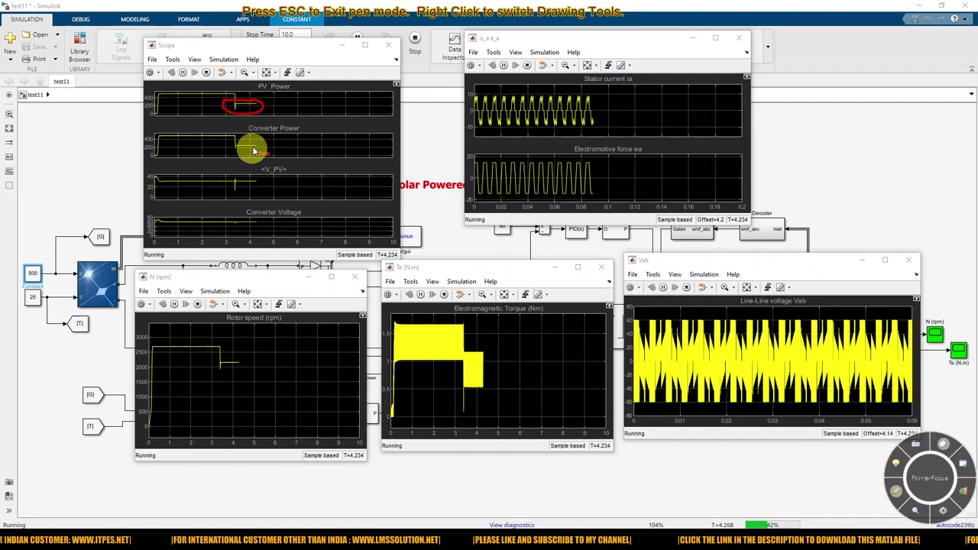
{"action": "mouse_move", "coordinate": [253, 140]}
{"action": "left_mouse_down"}
{"action": "mouse_move", "coordinate": [231, 140]}
{"action": "mouse_move", "coordinate": [240, 155]}
{"action": "mouse_move", "coordinate": [270, 144]}
{"action": "mouse_move", "coordinate": [246, 140]}
{"action": "left_mouse_up"}
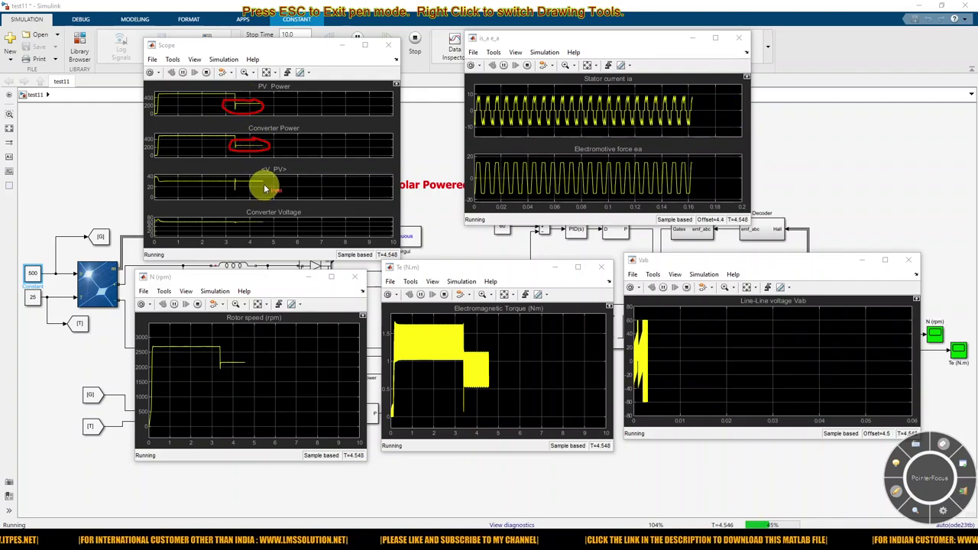
{"action": "mouse_move", "coordinate": [262, 185]}
{"action": "left_mouse_down"}
{"action": "mouse_move", "coordinate": [226, 185]}
{"action": "mouse_move", "coordinate": [268, 182]}
{"action": "left_mouse_up"}
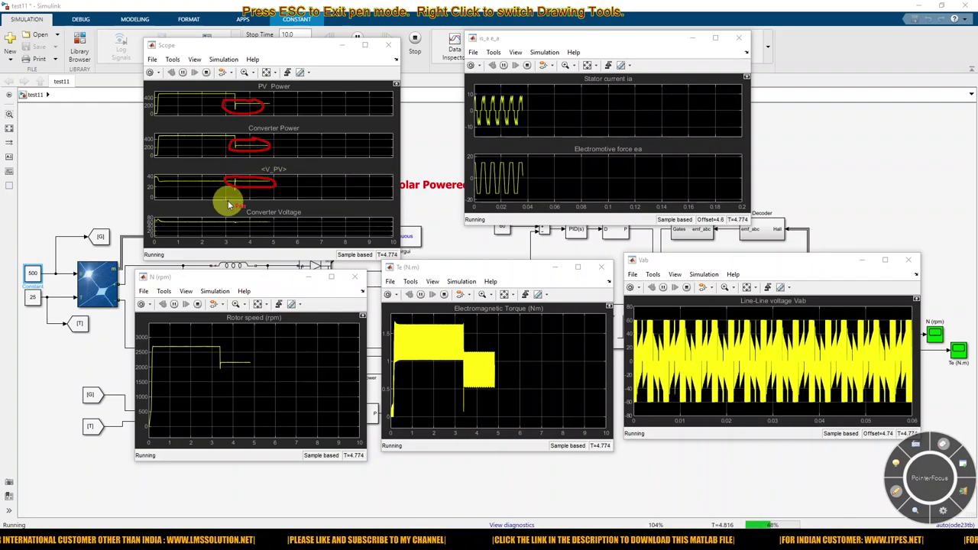
{"action": "mouse_move", "coordinate": [247, 223]}
{"action": "left_mouse_down"}
{"action": "mouse_move", "coordinate": [255, 216]}
{"action": "mouse_move", "coordinate": [222, 214]}
{"action": "mouse_move", "coordinate": [227, 230]}
{"action": "mouse_move", "coordinate": [290, 232]}
{"action": "mouse_move", "coordinate": [239, 212]}
{"action": "mouse_move", "coordinate": [248, 213]}
{"action": "left_mouse_up"}
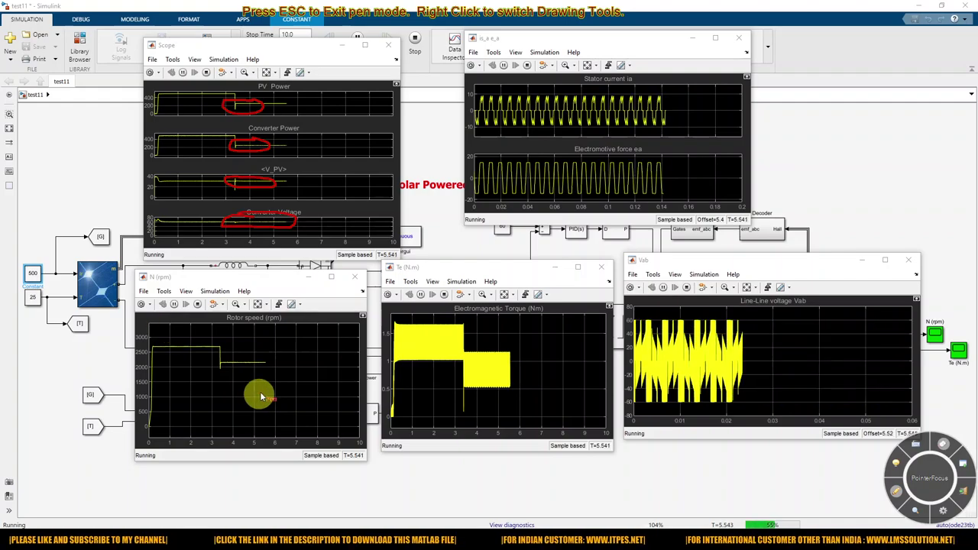
{"action": "mouse_move", "coordinate": [270, 355]}
{"action": "left_mouse_down"}
{"action": "mouse_move", "coordinate": [231, 351]}
{"action": "mouse_move", "coordinate": [205, 369]}
{"action": "mouse_move", "coordinate": [234, 377]}
{"action": "mouse_move", "coordinate": [280, 362]}
{"action": "mouse_move", "coordinate": [270, 356]}
{"action": "left_mouse_up"}
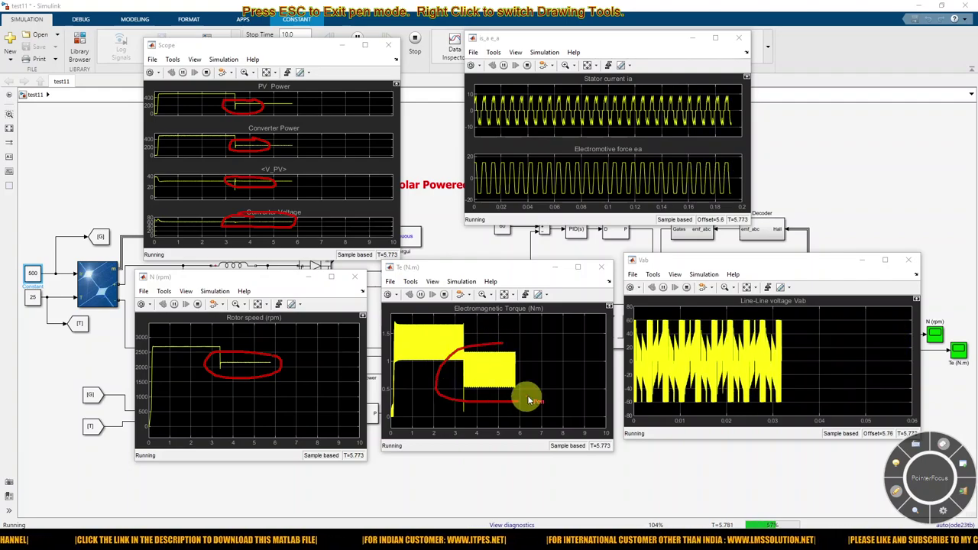
{"action": "mouse_move", "coordinate": [527, 400]}
{"action": "left_mouse_down"}
{"action": "mouse_move", "coordinate": [527, 364]}
{"action": "mouse_move", "coordinate": [499, 344]}
{"action": "left_mouse_up"}
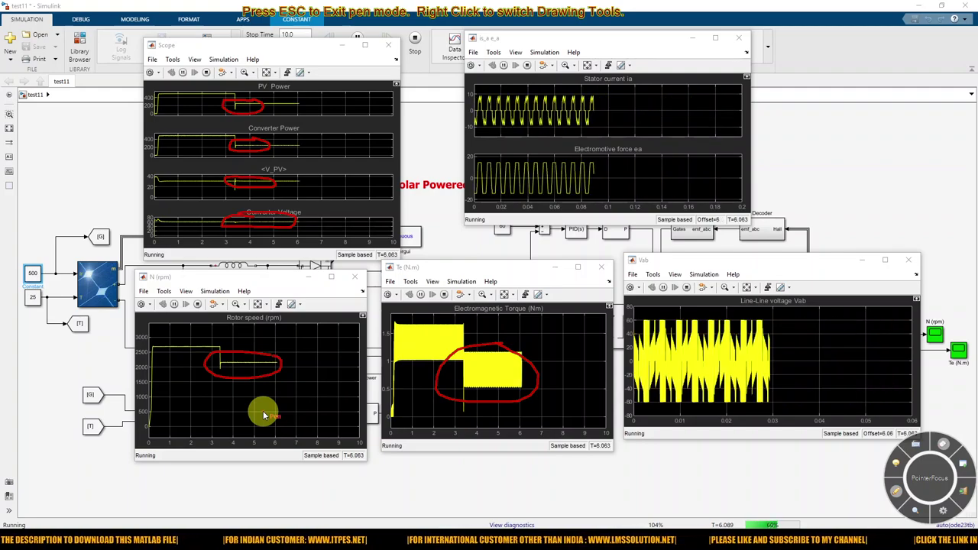
- Point pen arrows at the reduced rotor speed and torque levels, and clear all pen marks from the scopes
{"action": "left_click_drag", "start_coordinate": [292, 334], "coordinate": [280, 354]}
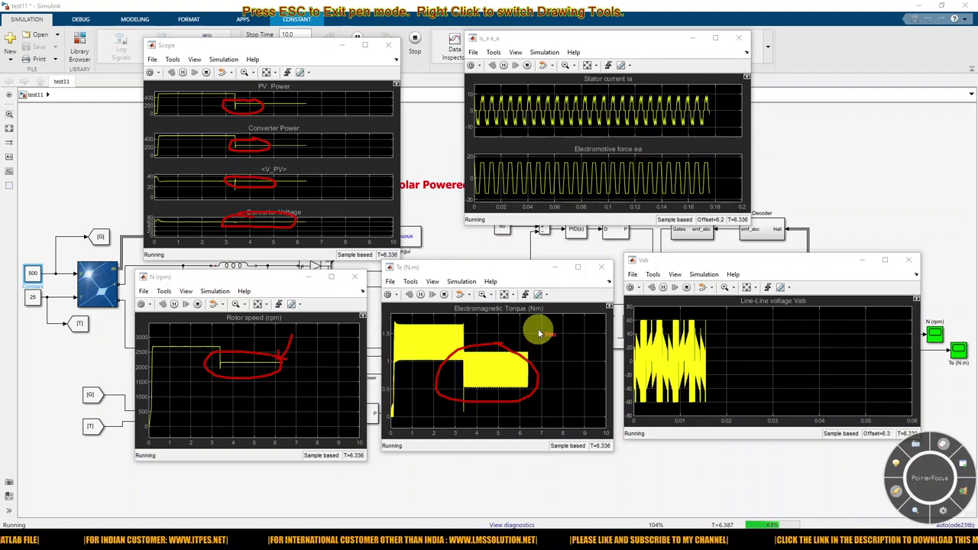
{"action": "left_click_drag", "start_coordinate": [540, 331], "coordinate": [540, 358]}
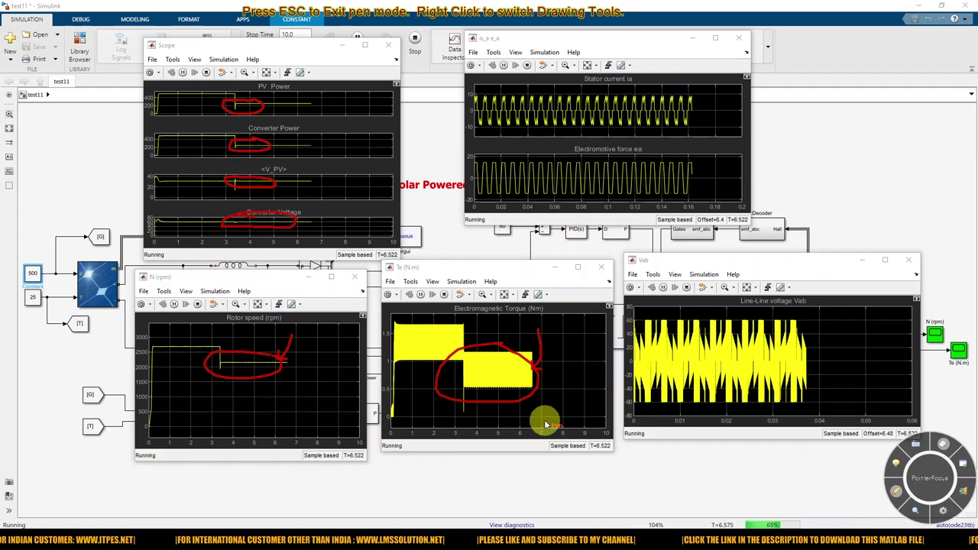
{"action": "key", "text": "Escape"}
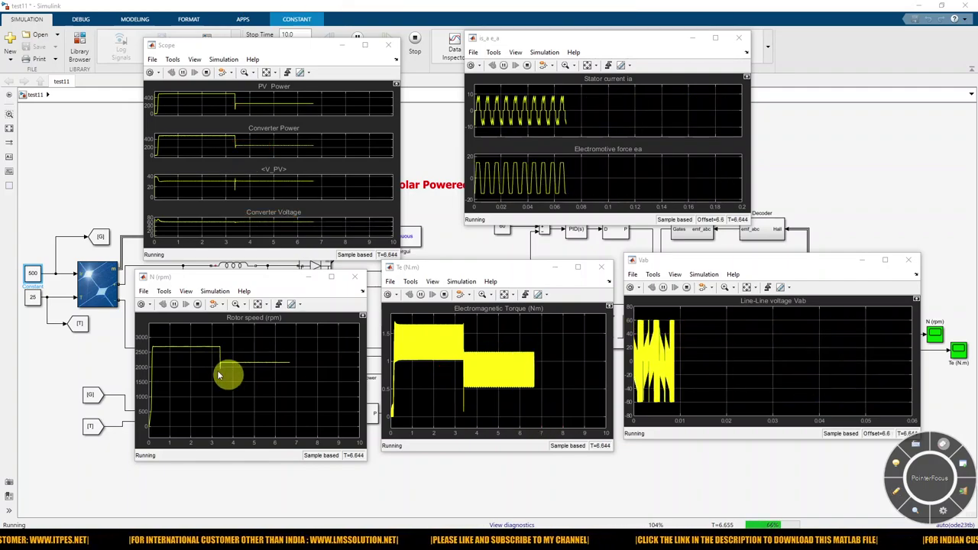
- Change the irradiance constant feeding the PV array to 1000 while the simulation is running
{"action": "left_click", "coordinate": [33, 274]}
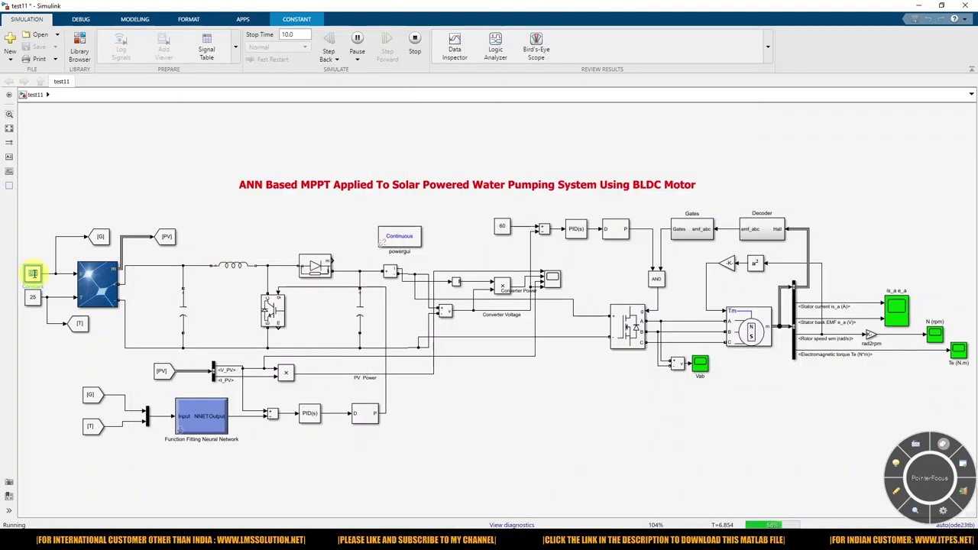
{"action": "double_click", "coordinate": [33, 274]}
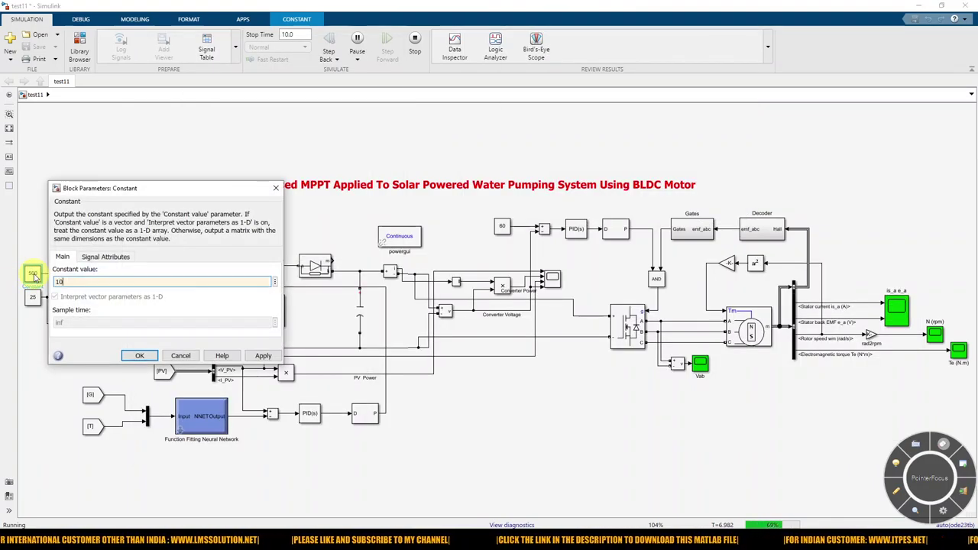
{"action": "key", "text": "Return"}
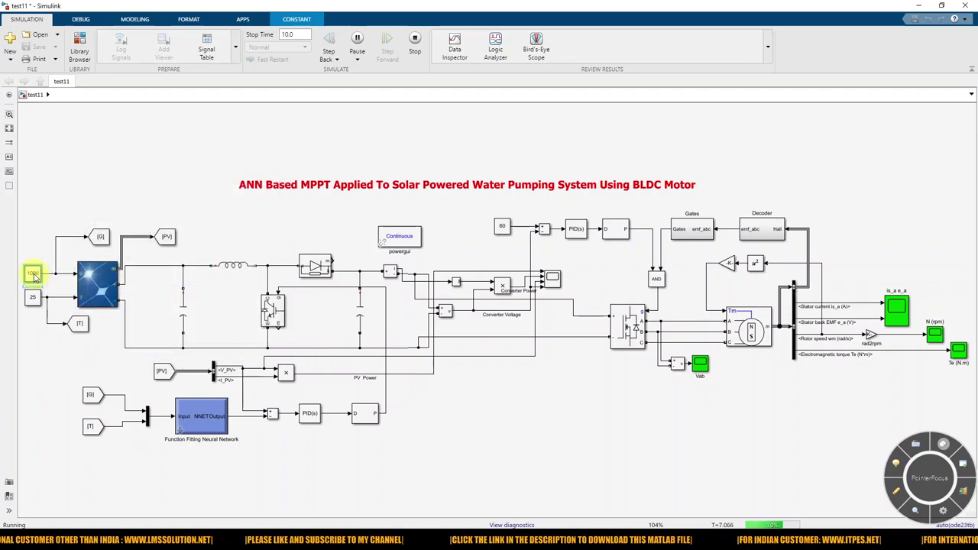
- Bring the rotor speed, power and voltage, torque, Vab, and stator current and EMF scopes in front of the model
{"action": "mouse_move", "coordinate": [390, 524]}
{"action": "left_click", "coordinate": [317, 496]}
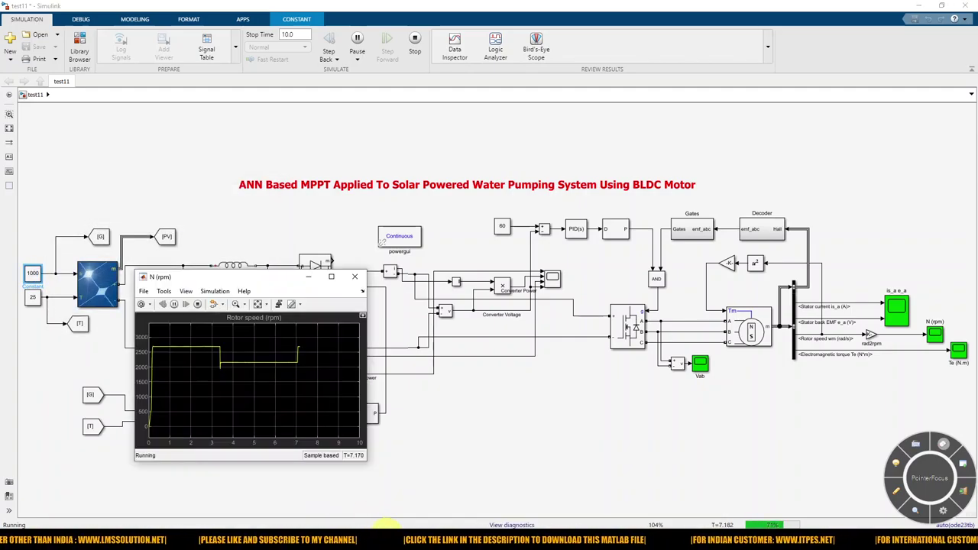
{"action": "left_click", "coordinate": [405, 508]}
{"action": "left_click", "coordinate": [475, 496]}
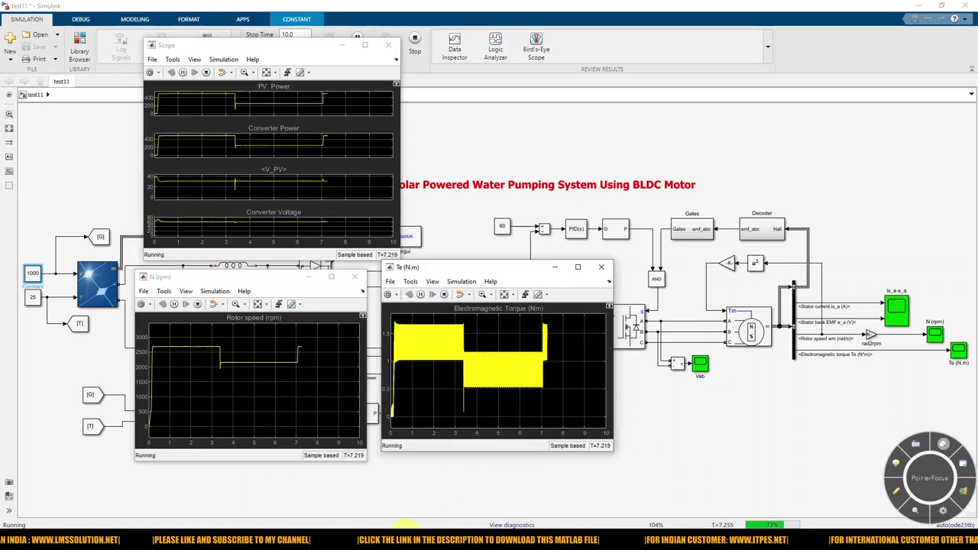
{"action": "left_click", "coordinate": [563, 497]}
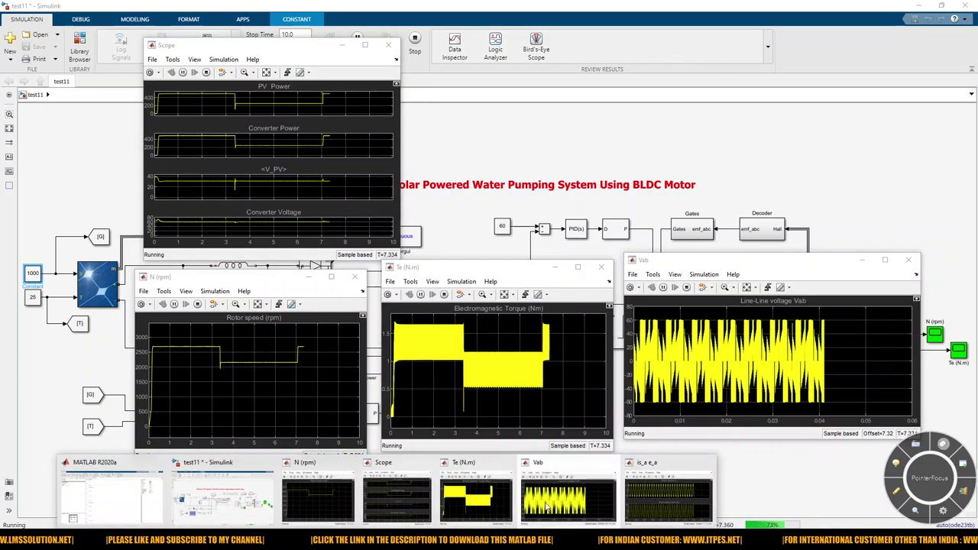
{"action": "left_click", "coordinate": [682, 493]}
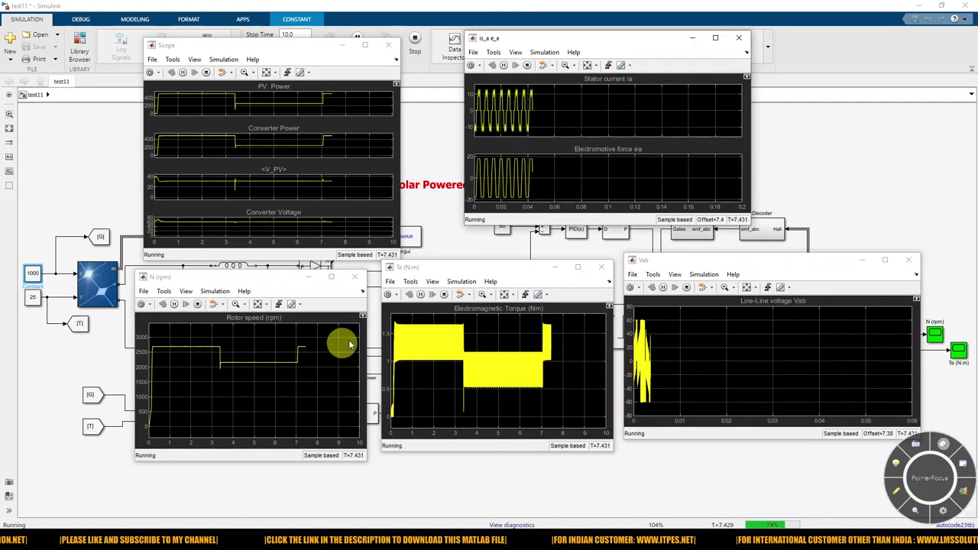
- Circle the PV and converter voltage responses with the pen, tick rotor speed and torque, and encircle the whole converter voltage trace
{"action": "key", "text": "F9"}
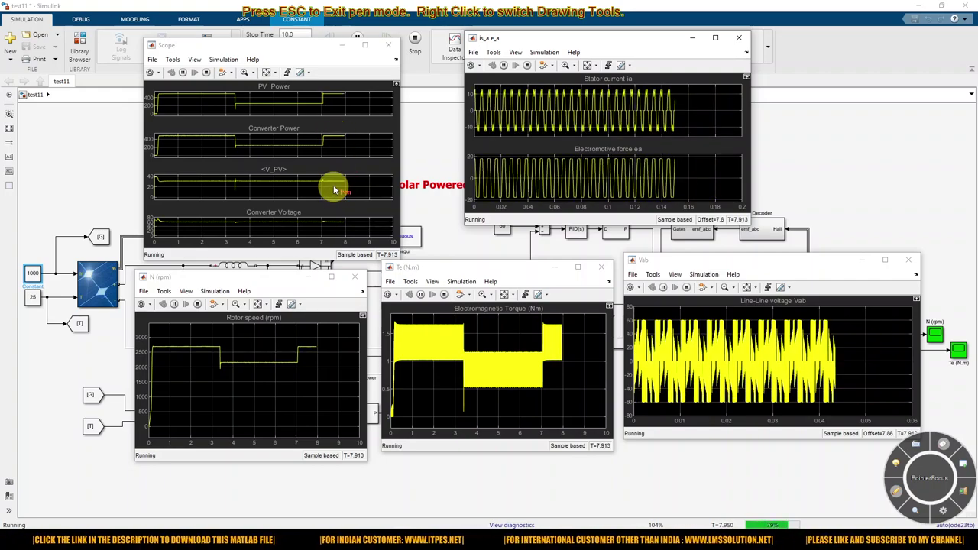
{"action": "left_click_drag", "start_coordinate": [313, 194], "coordinate": [359, 184]}
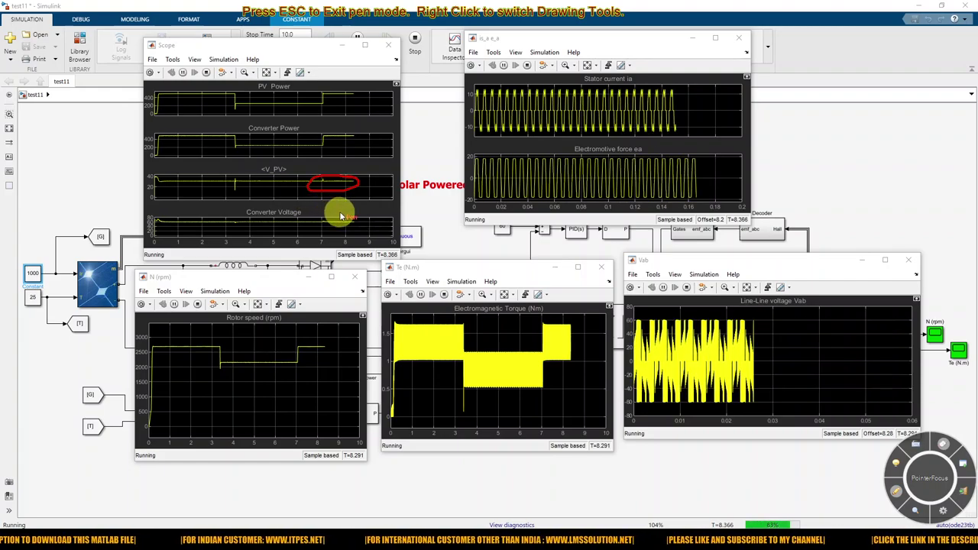
{"action": "mouse_move", "coordinate": [356, 218]}
{"action": "left_mouse_down"}
{"action": "mouse_move", "coordinate": [313, 221]}
{"action": "mouse_move", "coordinate": [373, 223]}
{"action": "mouse_move", "coordinate": [320, 217]}
{"action": "left_mouse_up"}
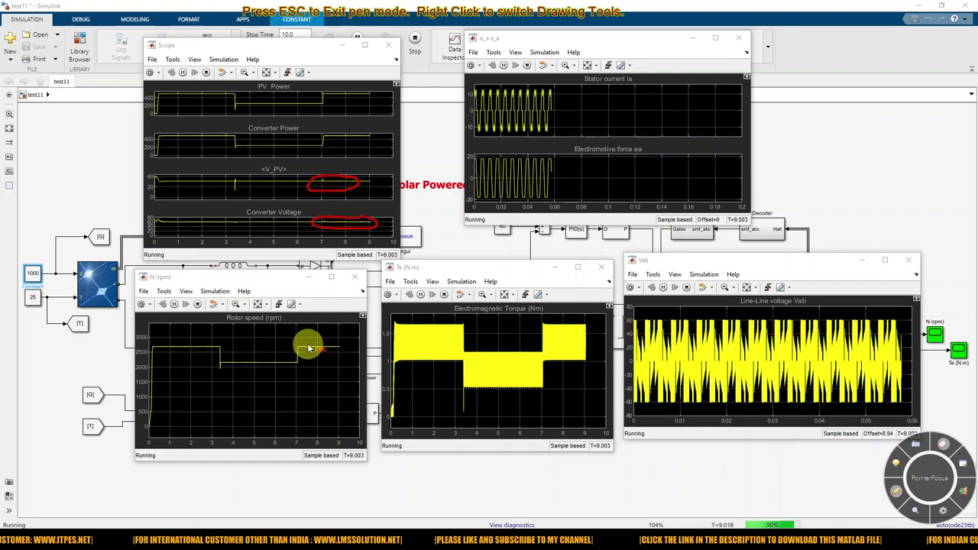
{"action": "left_click_drag", "start_coordinate": [310, 345], "coordinate": [339, 344]}
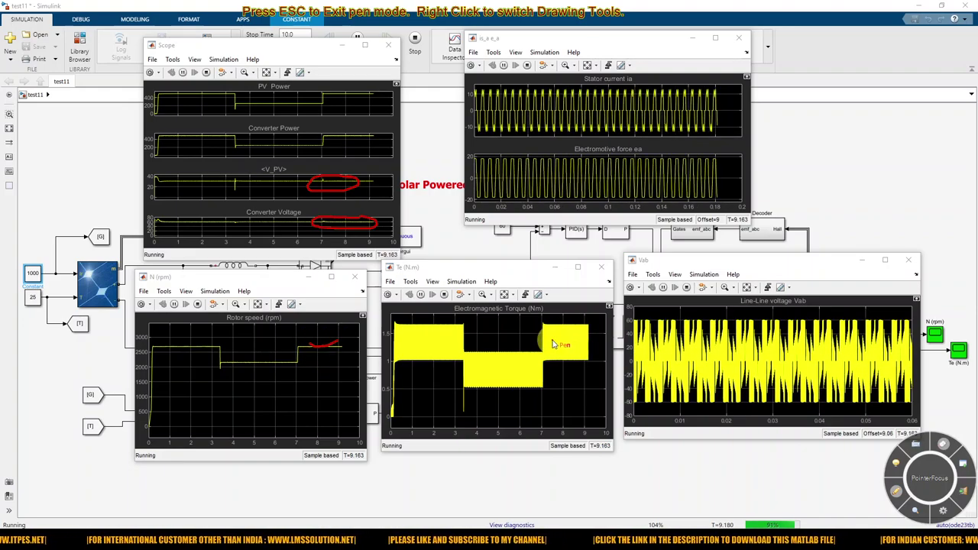
{"action": "left_click_drag", "start_coordinate": [551, 337], "coordinate": [579, 340]}
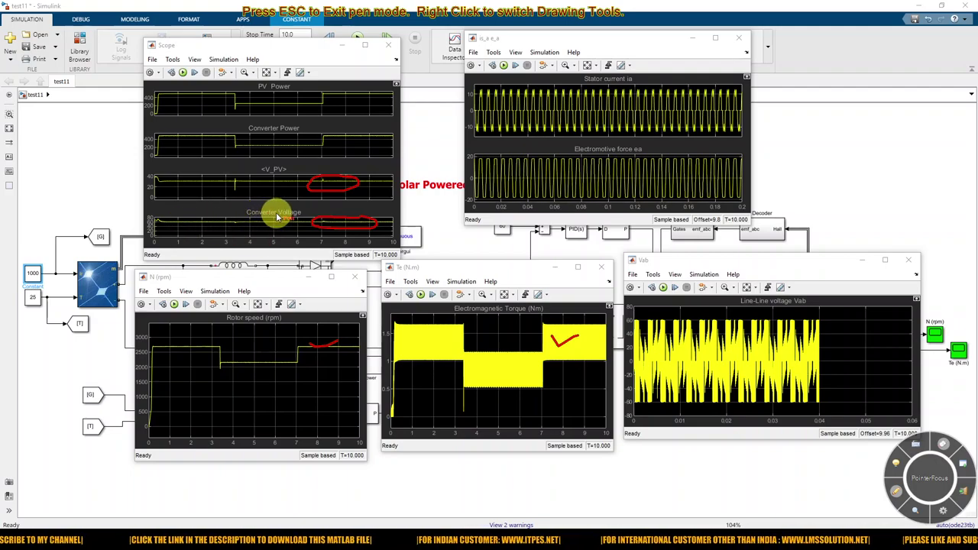
{"action": "mouse_move", "coordinate": [277, 218]}
{"action": "left_mouse_down"}
{"action": "mouse_move", "coordinate": [181, 229]}
{"action": "mouse_move", "coordinate": [328, 245]}
{"action": "mouse_move", "coordinate": [369, 236]}
{"action": "mouse_move", "coordinate": [377, 218]}
{"action": "mouse_move", "coordinate": [259, 211]}
{"action": "left_mouse_up"}
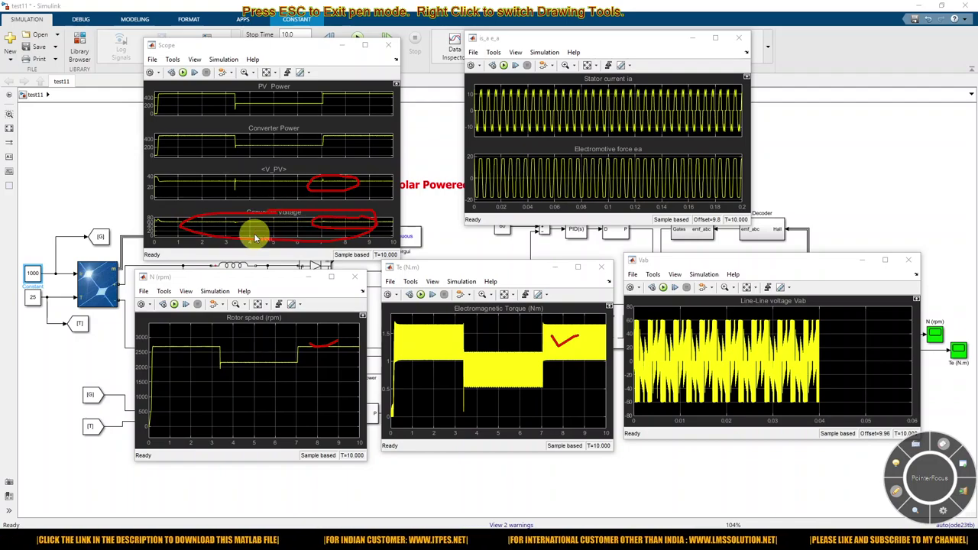